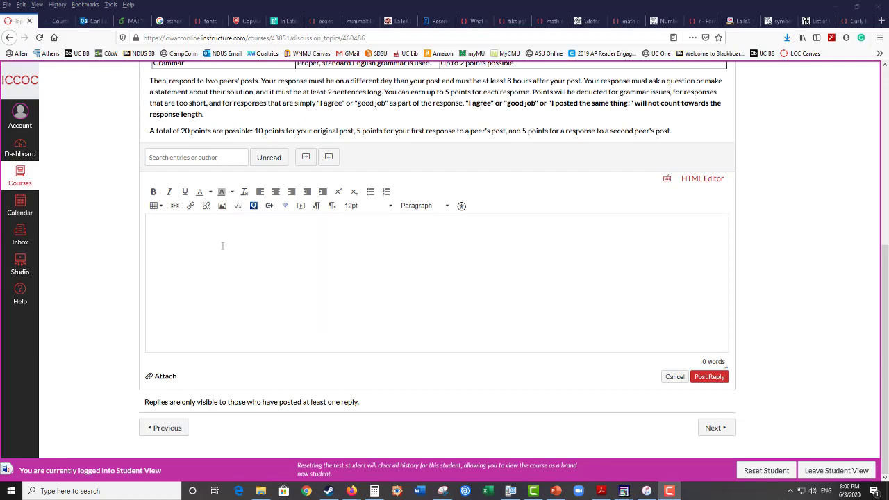
Type the opening line 'If I want to do math specific things, I can do this:' and start a new line
click(199, 231)
text(If I want to)
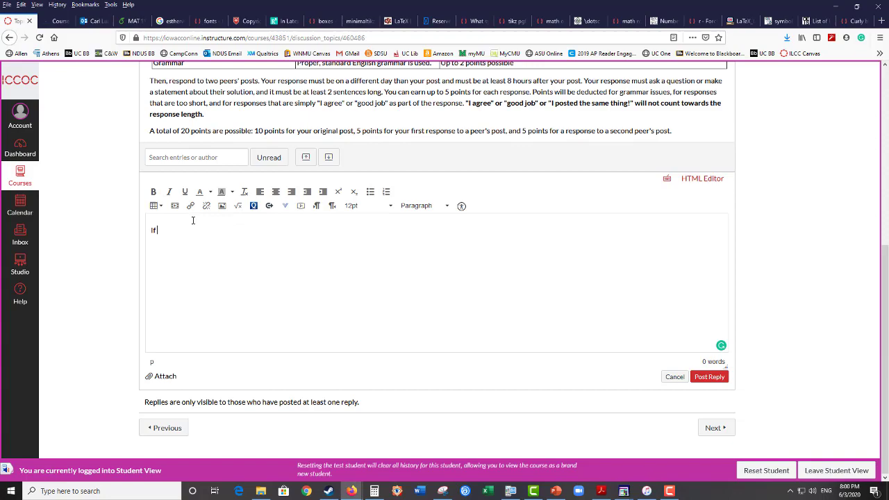
key(BackSpace)
key(BackSpace)
key(BackSpace)
key(BackSpace)
text(t to do math specific things,)
text(I can do this:)
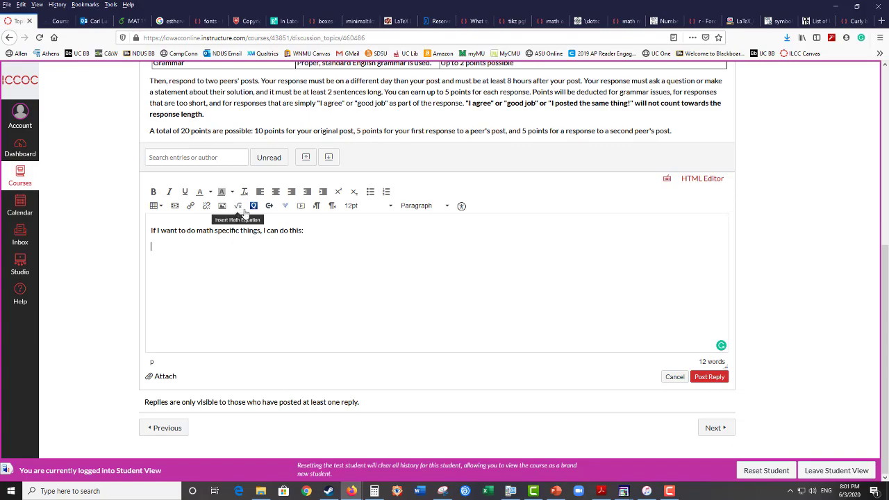
key(Return)
Open the equation editor and enter x⁵ and y² with superscripts
click(239, 207)
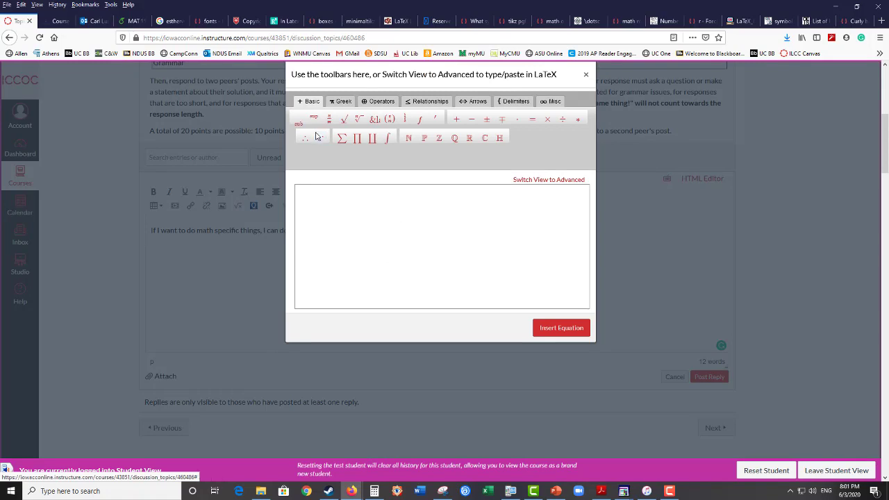
click(318, 201)
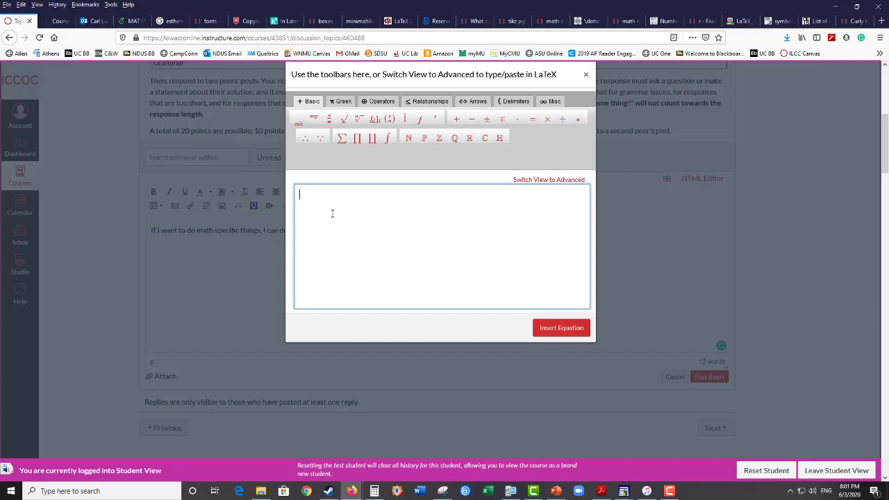
text(x)
click(314, 120)
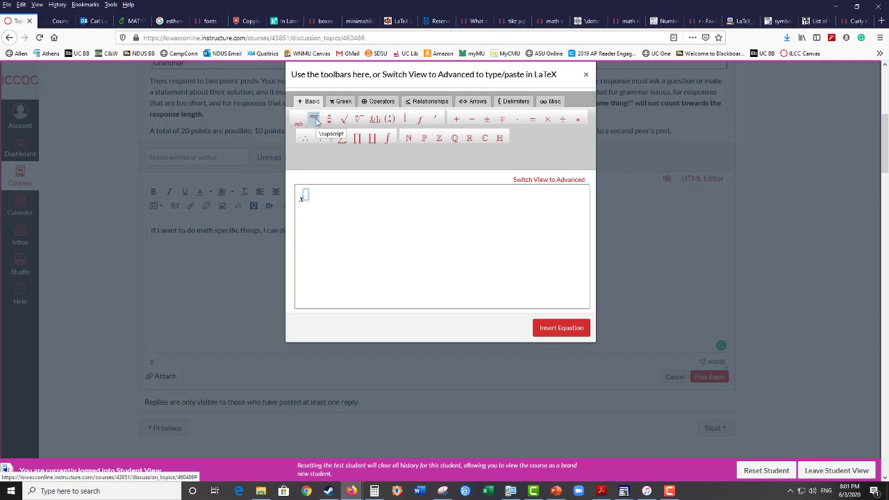
text(5)
click(392, 205)
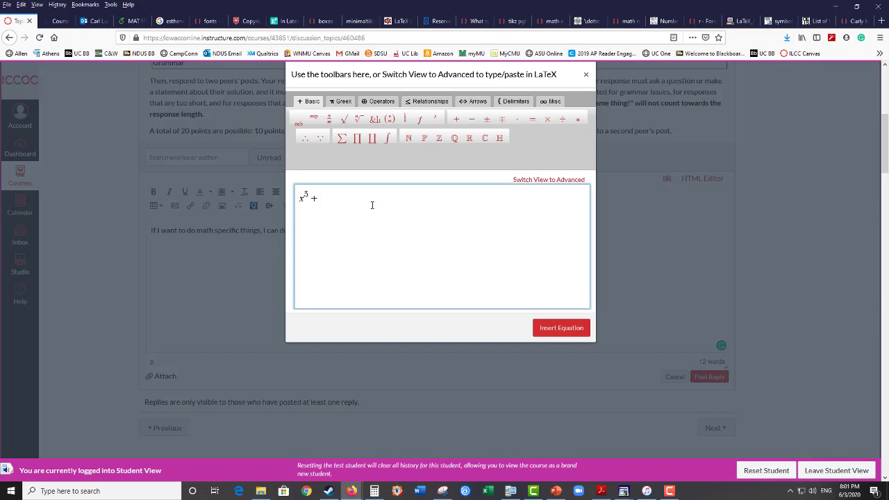
text(y)
click(314, 118)
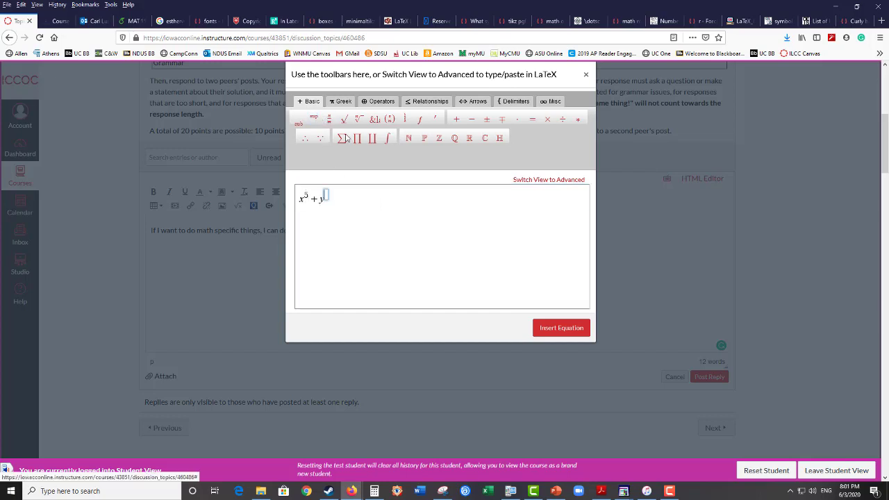
text(2)
click(328, 186)
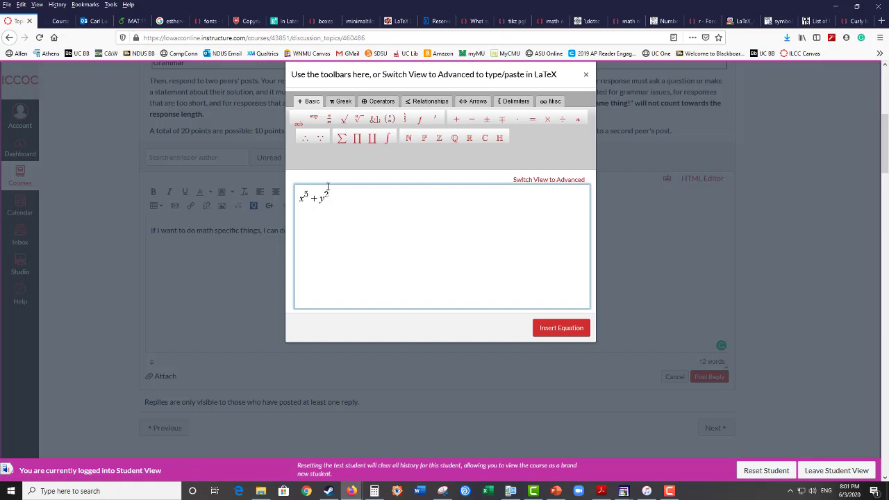
Add −4z⁸ and the fraction 5/7 to the equation
text(- )
text(4z)
click(314, 118)
text(8)
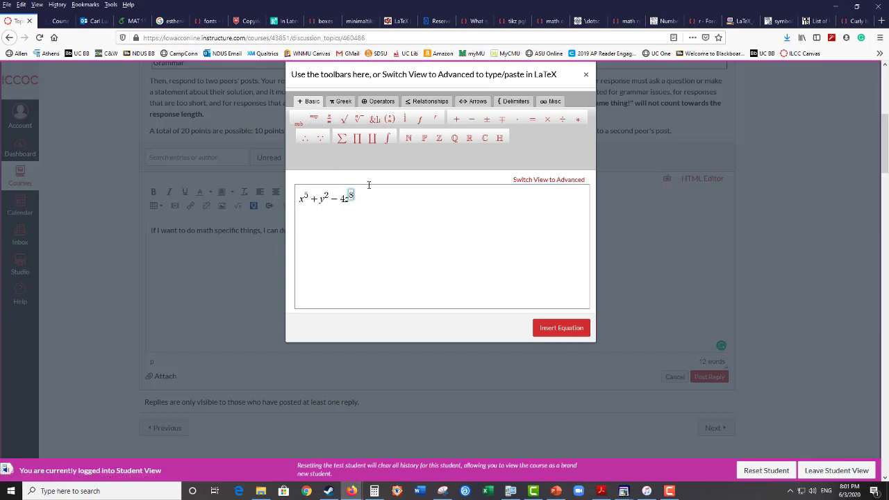
click(412, 217)
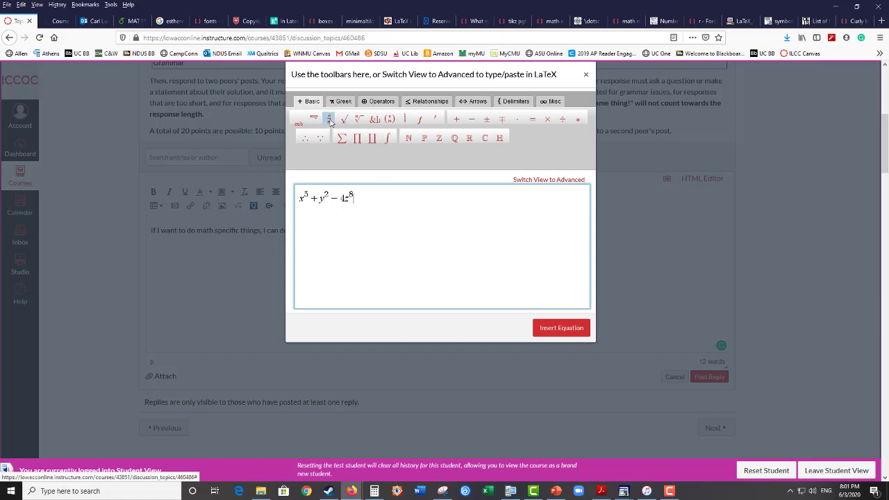
click(330, 121)
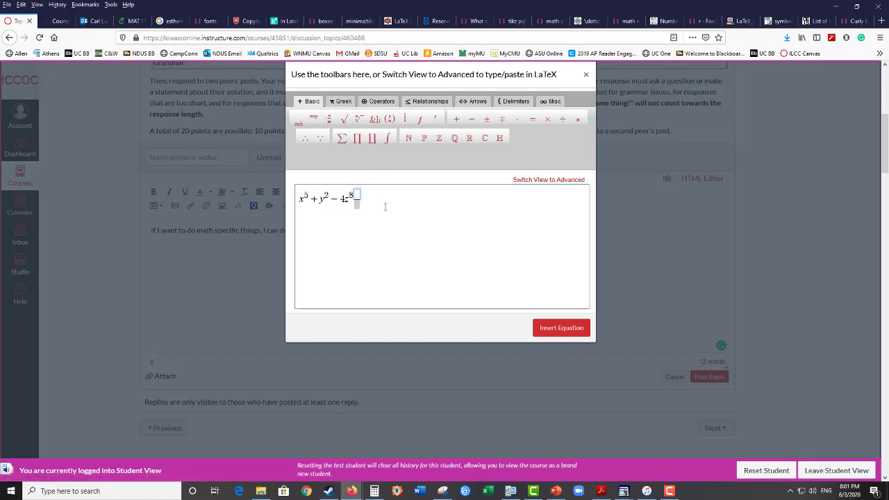
text(5/)
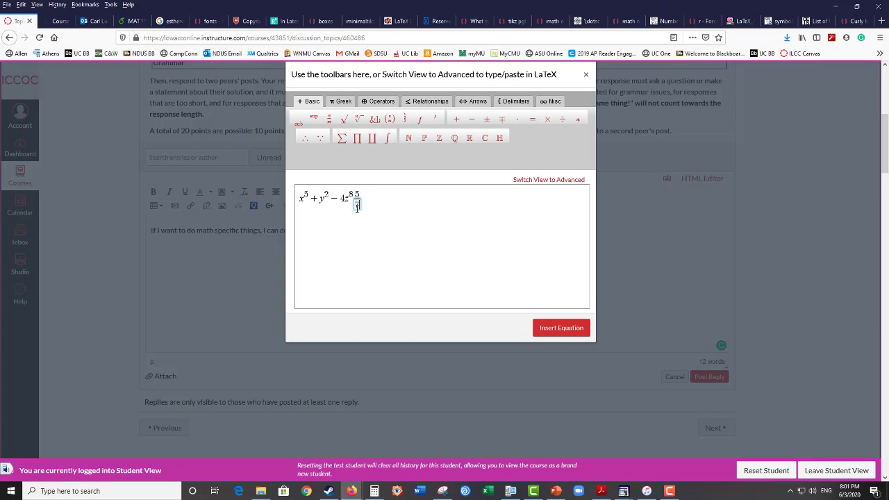
text(7)
click(365, 201)
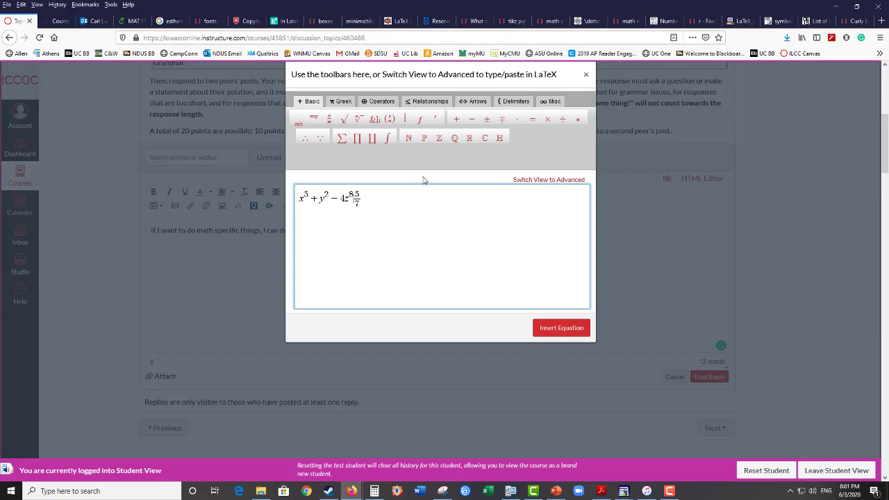
Make the 8 an exponent of 4z, ready to add a plus before 5/7
drag(367, 199, 293, 197)
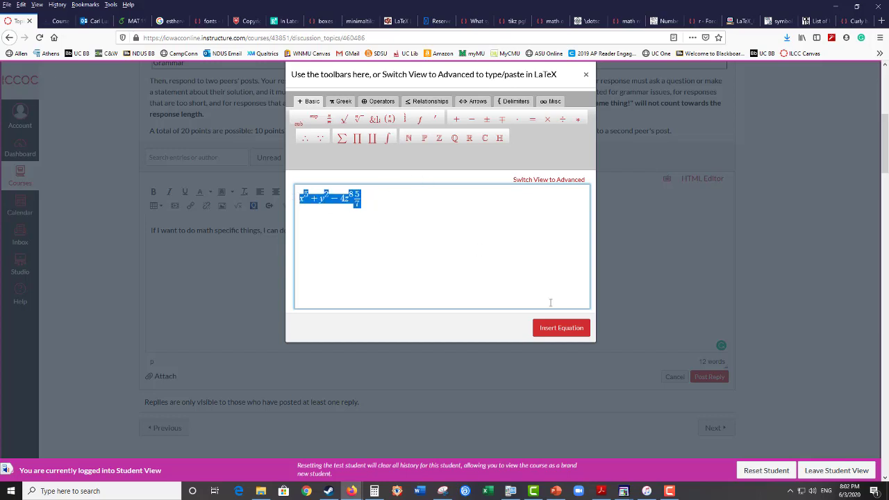
click(366, 206)
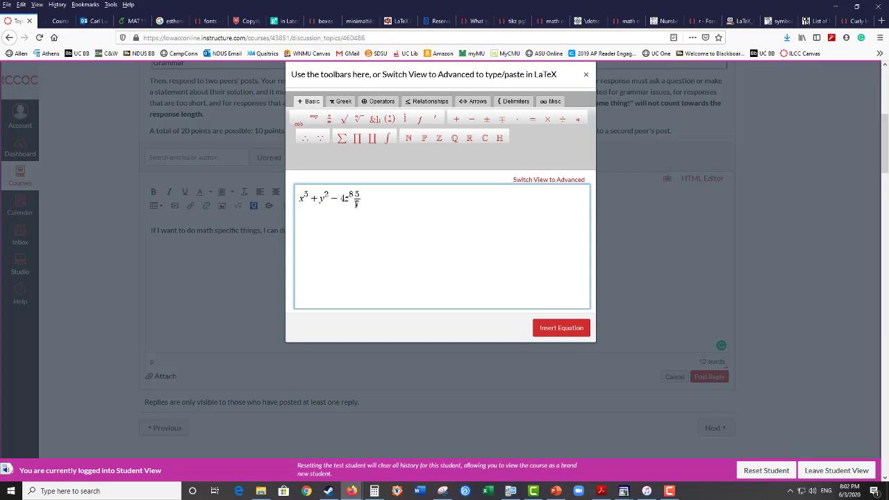
key(Left)
key(Left)
key(Left)
key(shift+Left)
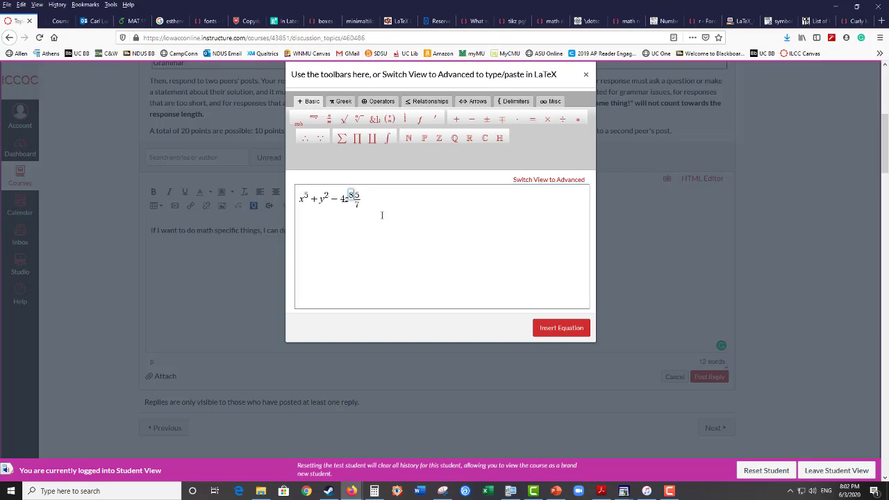
text(^)
key(Right)
Add the plus before 5/7, insert the equation into the reply and resize its image
text(+)
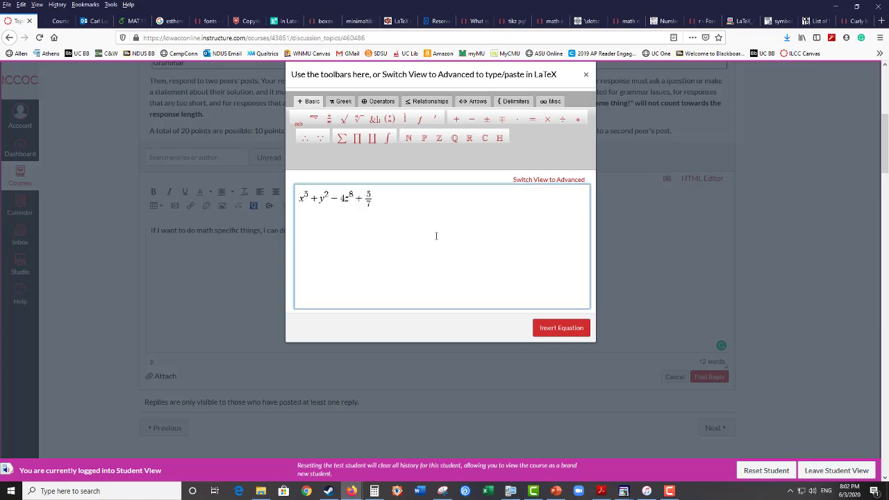
click(559, 330)
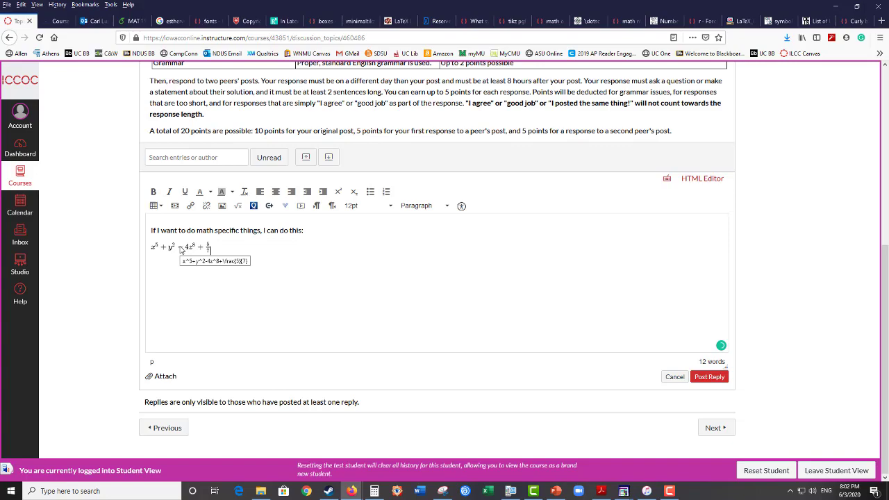
click(193, 254)
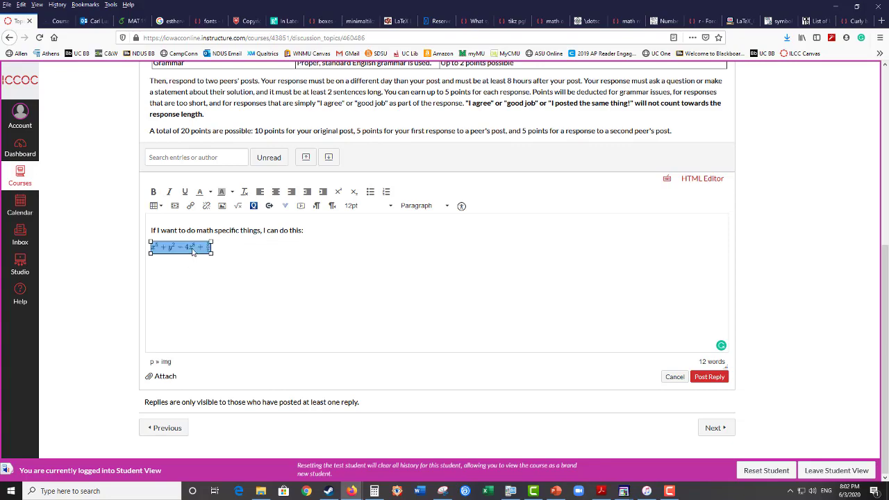
drag(211, 252, 302, 284)
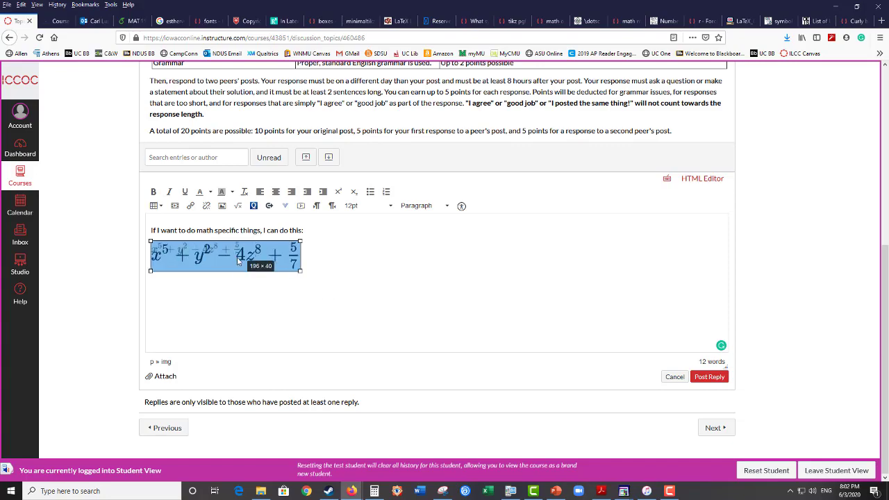
drag(237, 259, 237, 257)
Check the equation image's options and reopen the editor, closing it without changes
right_click(215, 253)
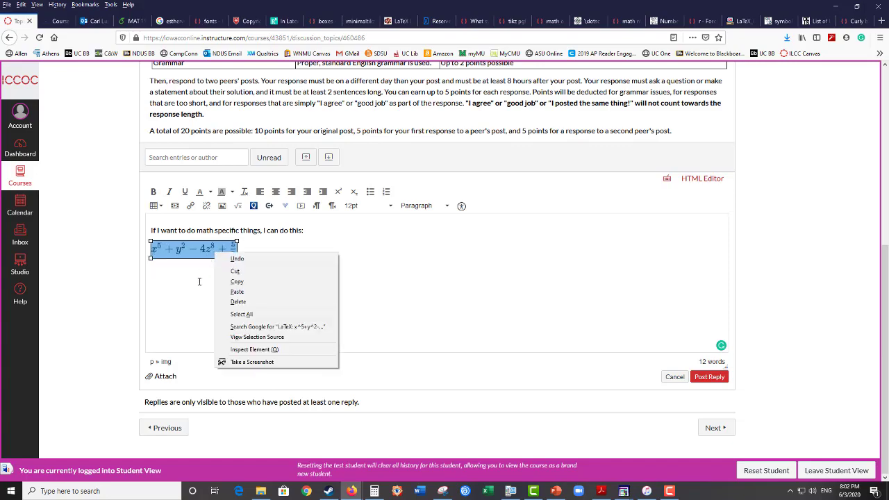
click(199, 281)
click(202, 254)
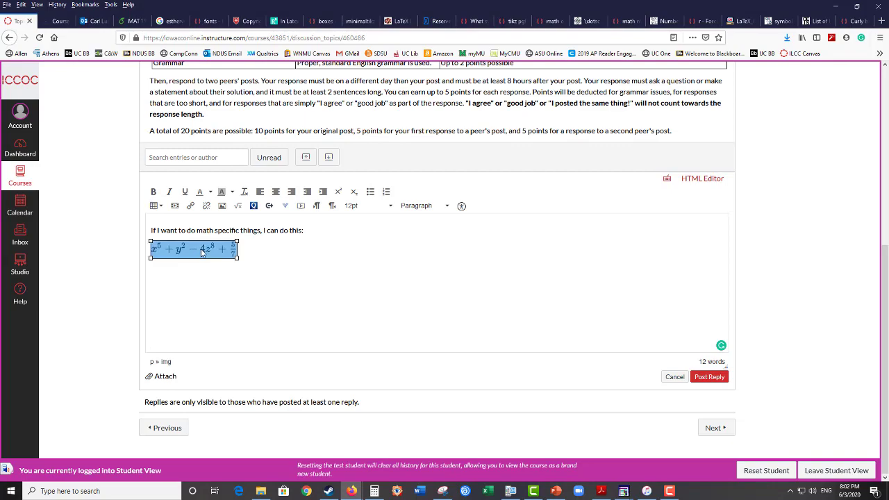
click(238, 207)
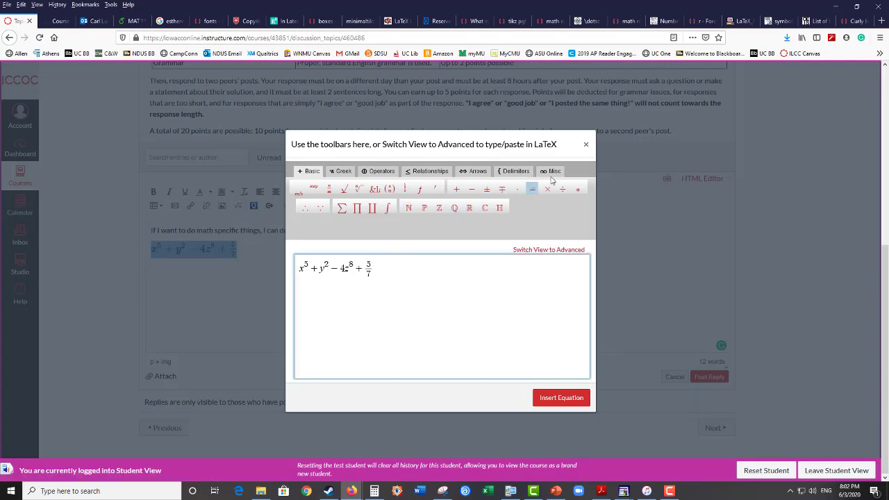
click(587, 139)
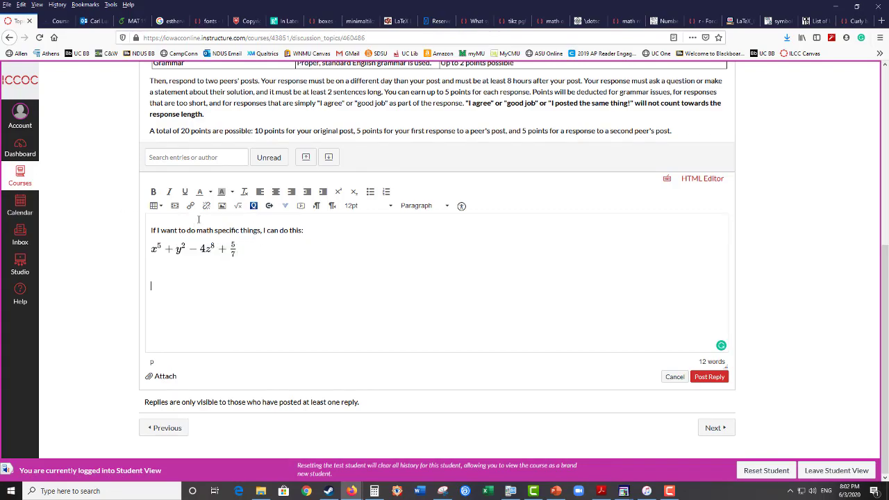
Build √25 = 5 or −5 with the square-root template and insert it into the reply
click(238, 208)
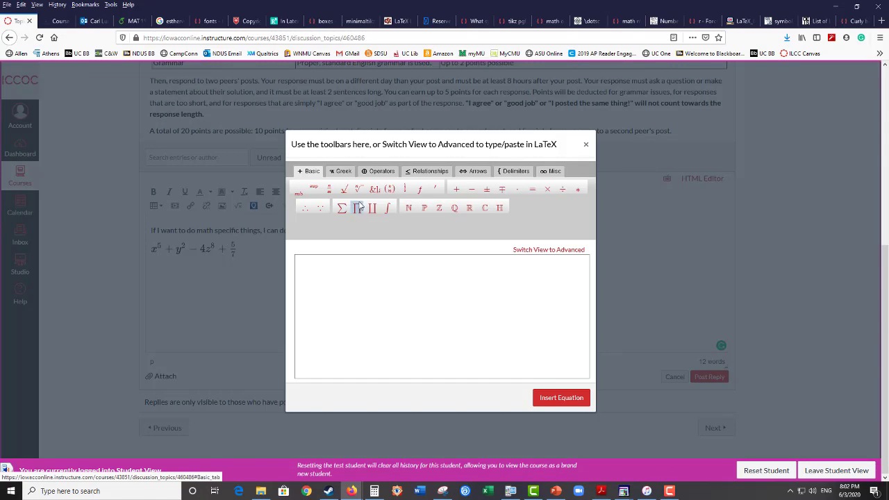
click(343, 190)
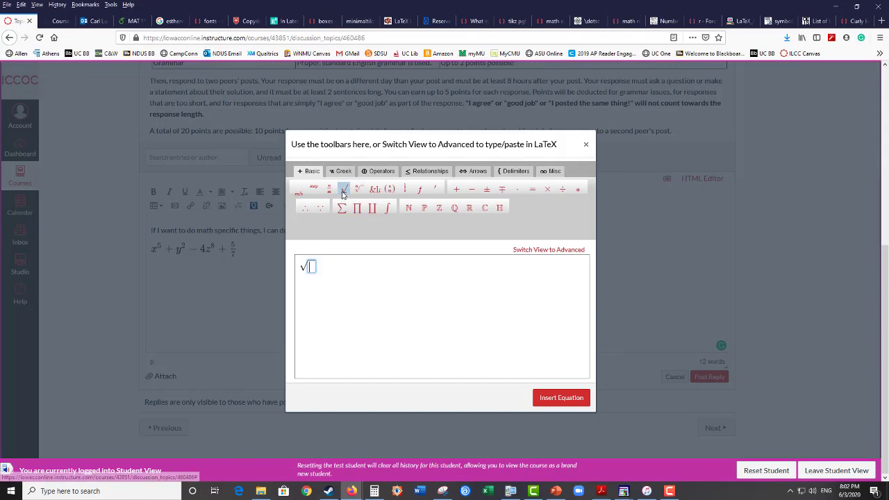
text(25)
click(359, 310)
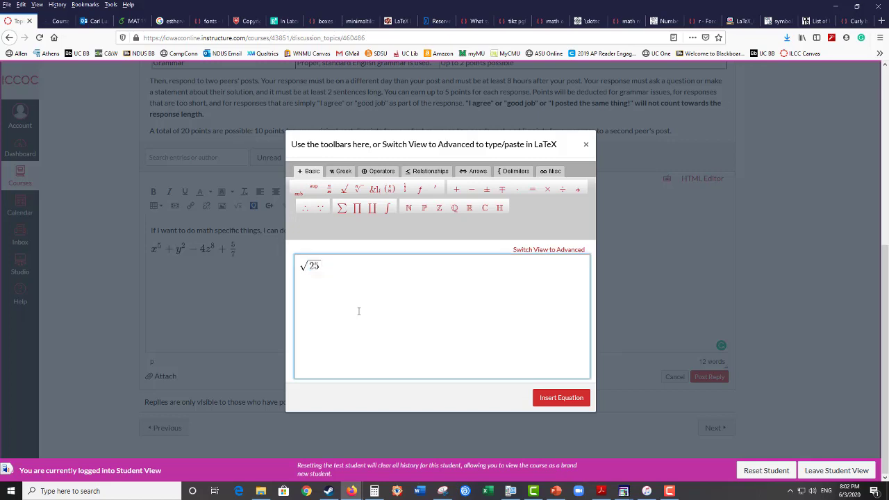
text(=5)
text(or)
text(--5)
key(BackSpace)
key(BackSpace)
key(BackSpace)
text(-5)
click(551, 396)
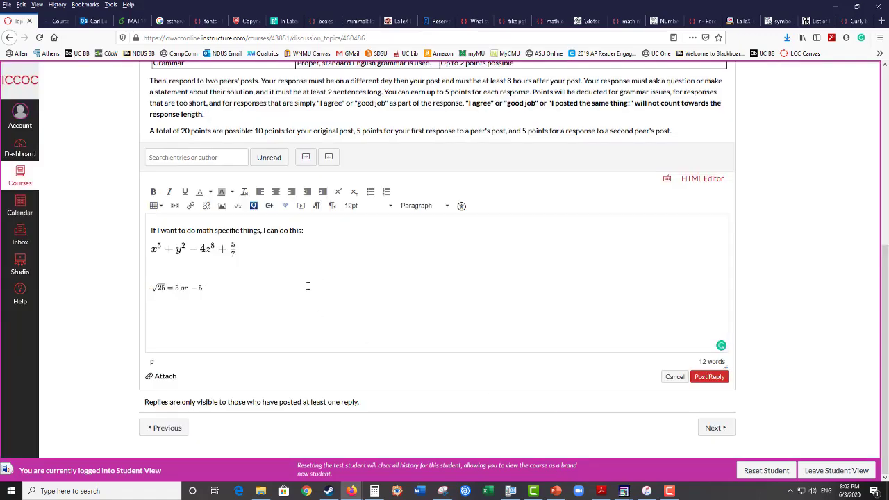
Start the quadratic formula: x equals a fraction whose numerator begins −b ± √
click(237, 205)
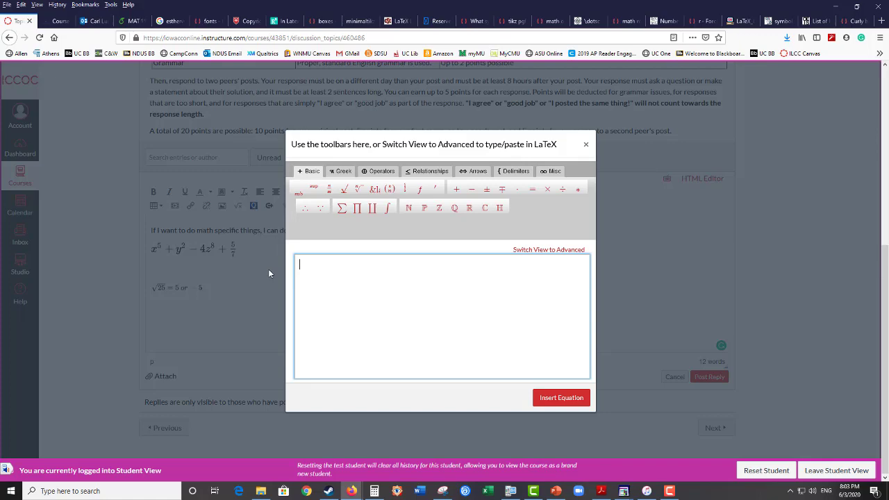
text(x =)
click(329, 188)
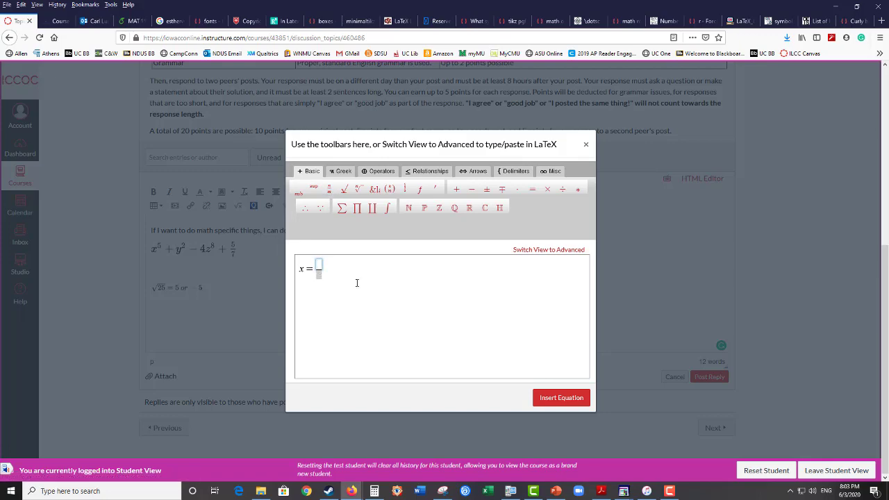
text(-b)
click(487, 190)
click(344, 189)
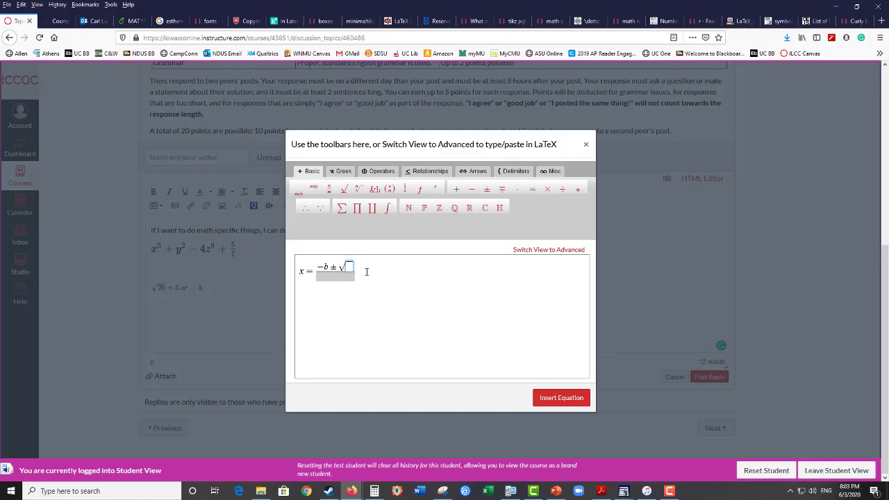
Fill the root with b²−4ac, set the denominator to 2a, and insert the formula
text(b)
click(316, 191)
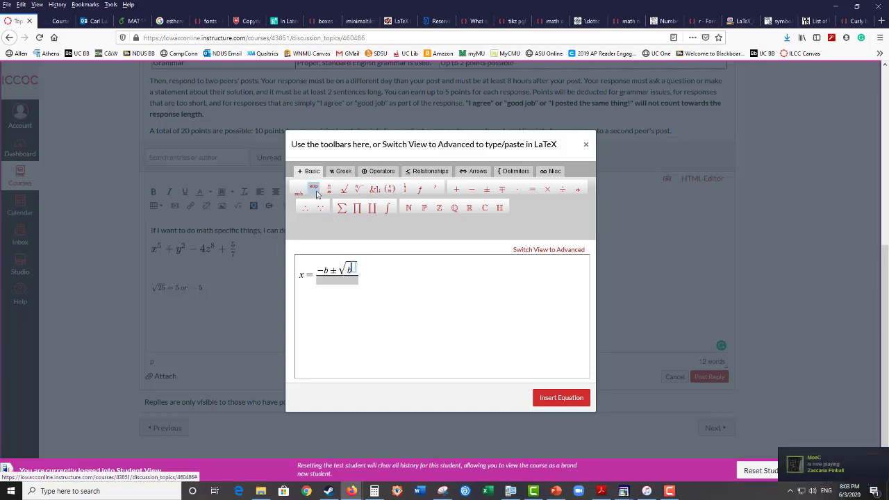
text(2)
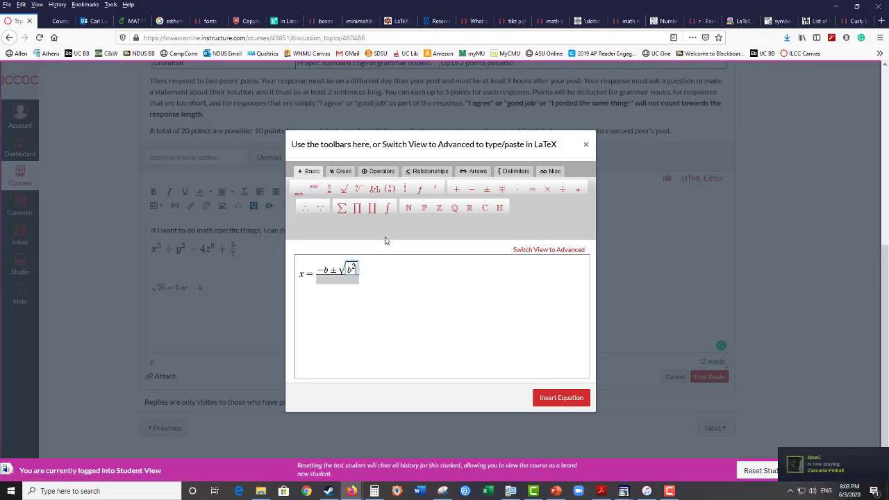
key(Right)
text(-)
text(4)
text(ac)
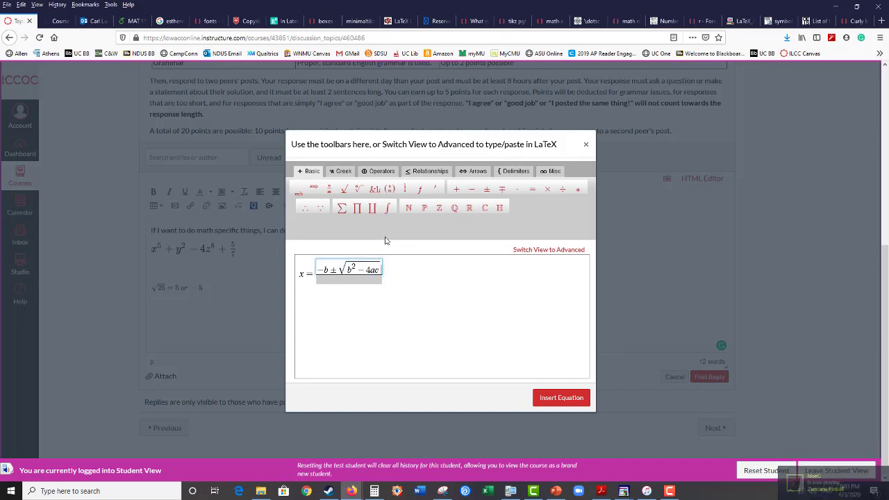
click(362, 281)
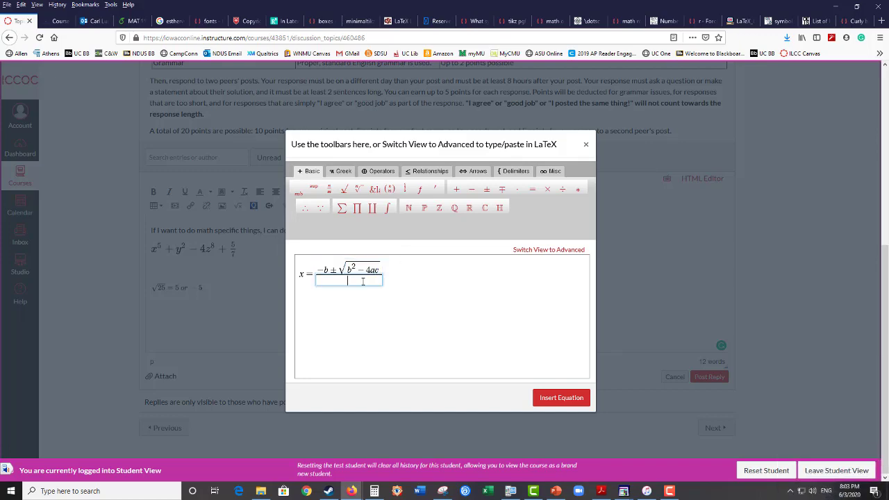
text(2a)
click(417, 297)
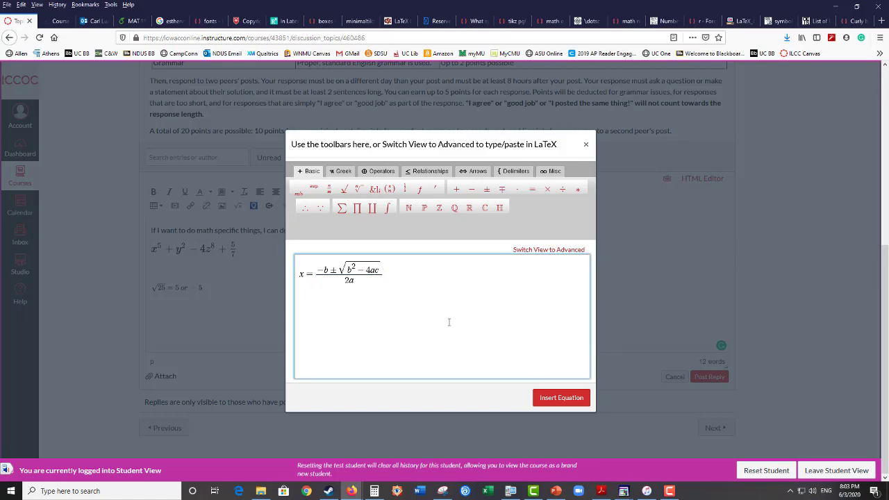
click(562, 399)
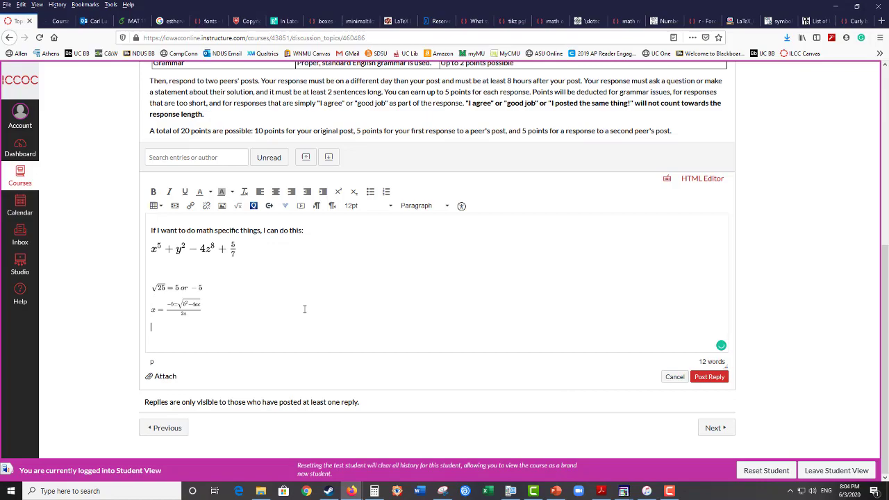
Enter {x|x ∈ ℕ and −5<x using the ∈ and ℕ symbol buttons
click(240, 209)
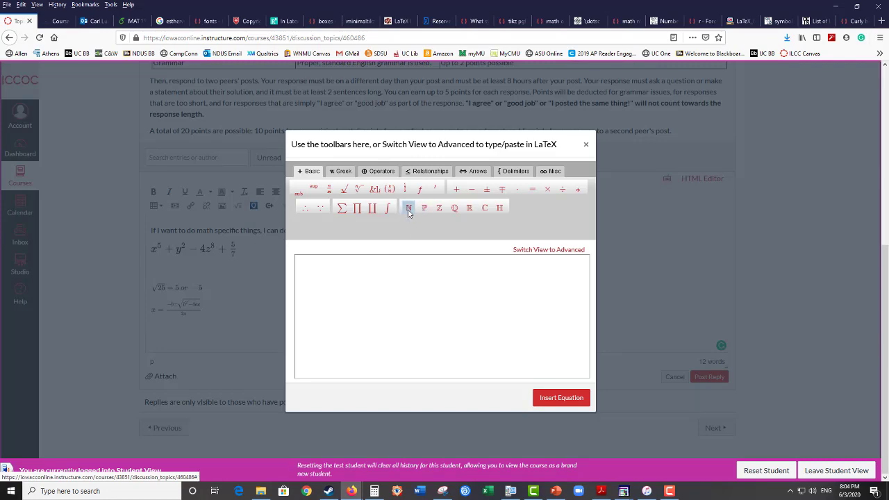
click(367, 272)
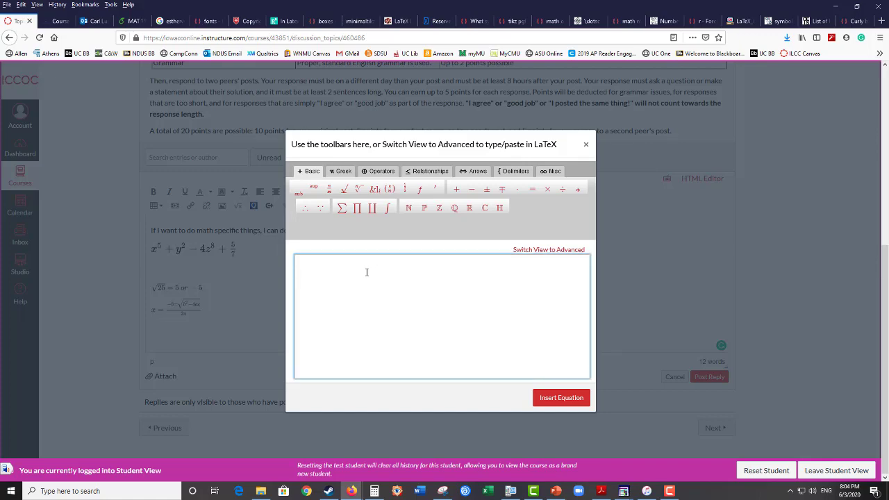
text({x)
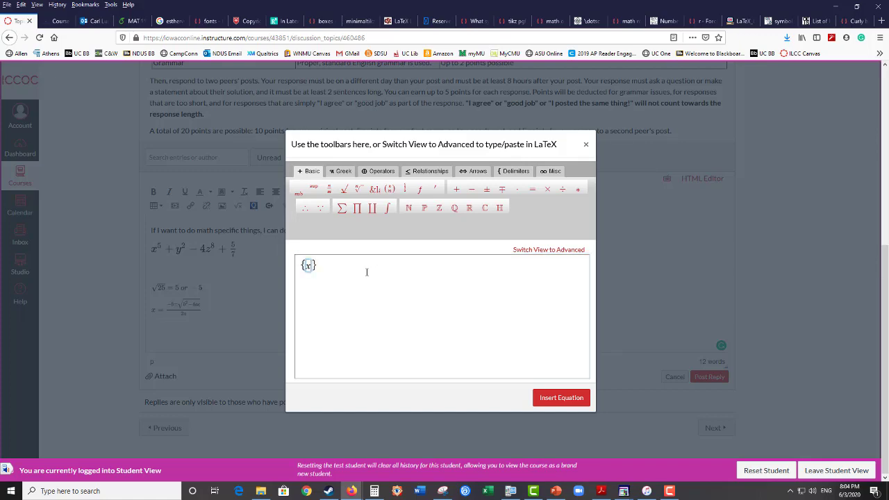
text(|x)
click(428, 174)
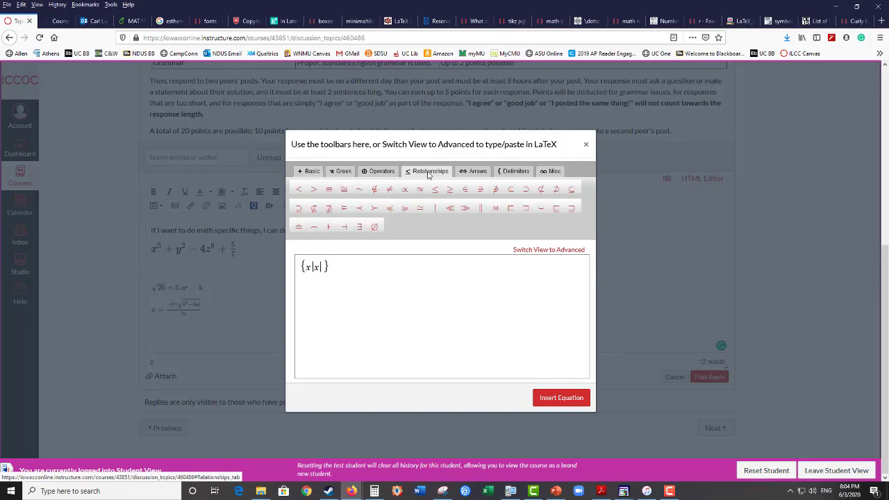
click(465, 194)
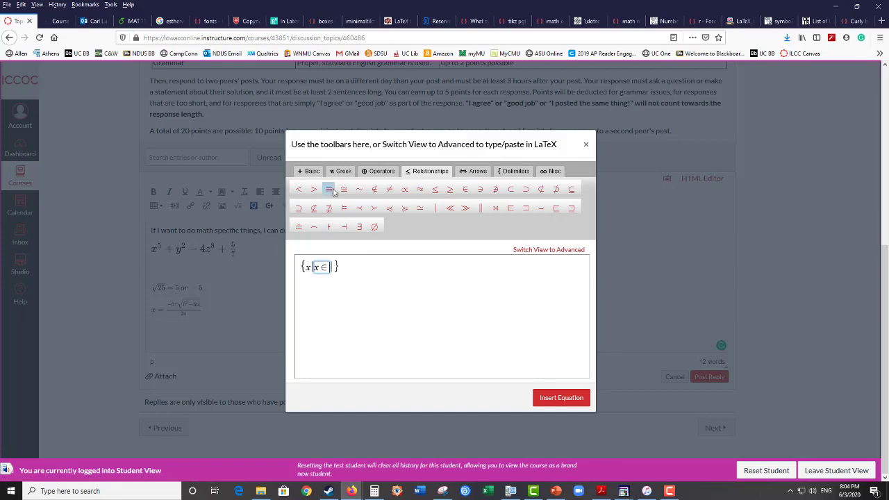
click(312, 172)
click(408, 207)
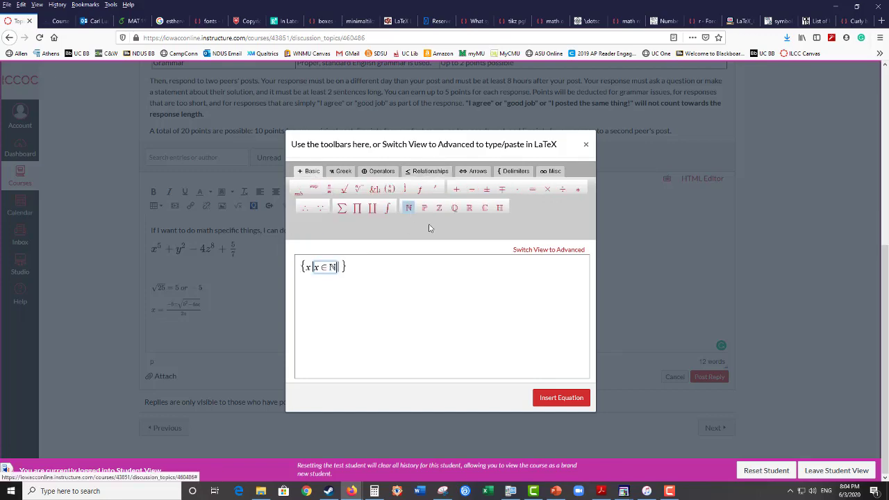
text(and)
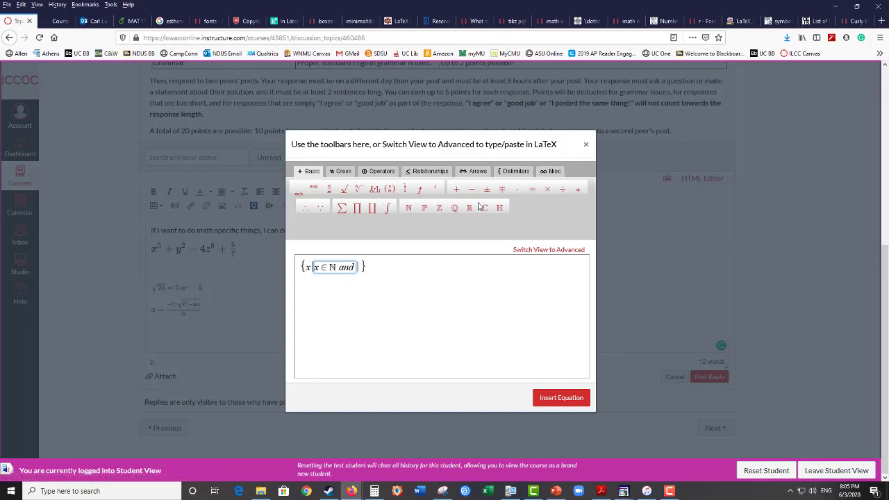
text(-5)
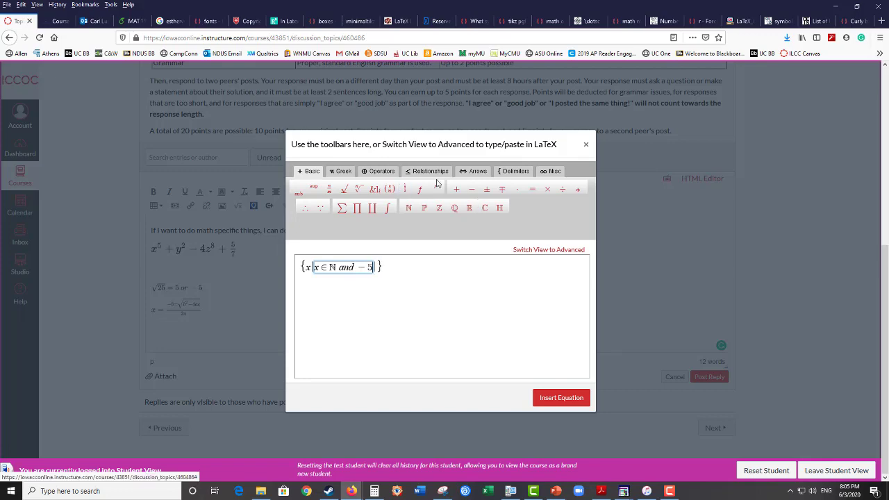
text(<)
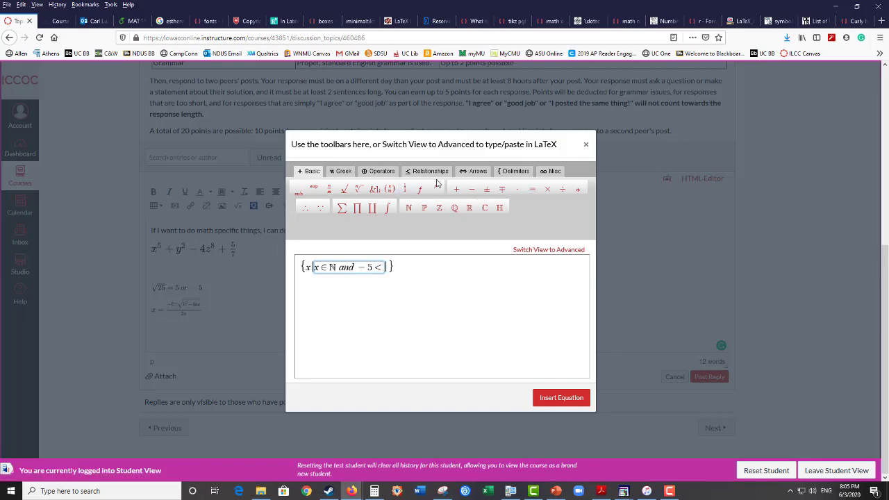
text(x)
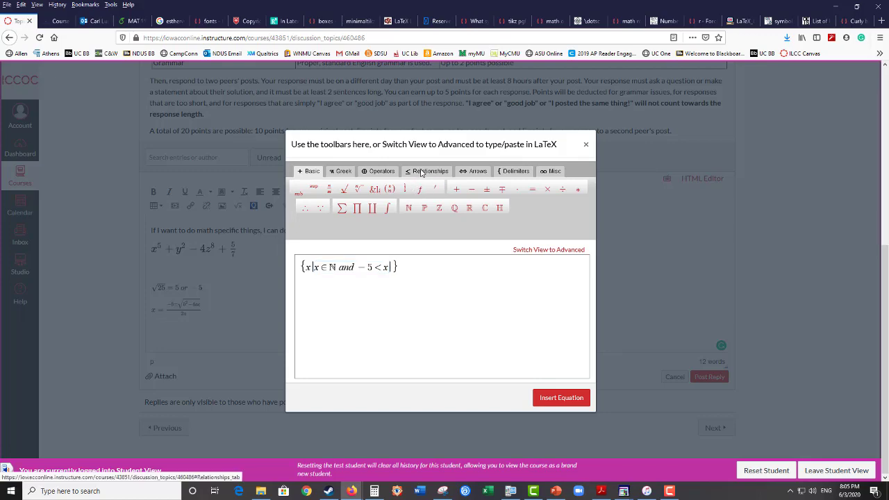
click(421, 173)
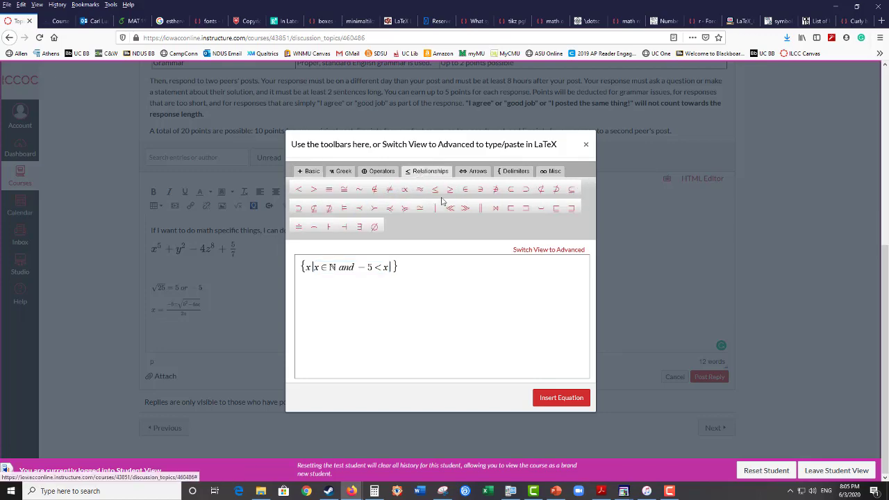
click(435, 189)
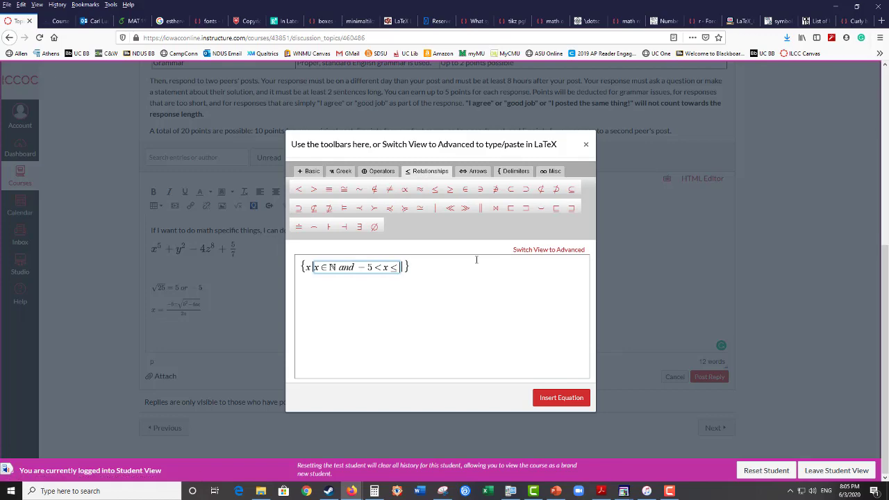
text(22)
click(475, 260)
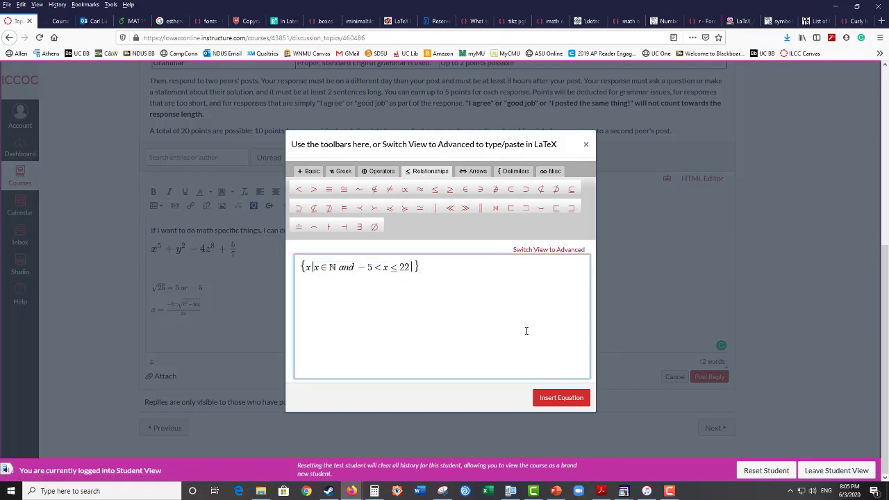
key(Left)
key(Right)
click(317, 267)
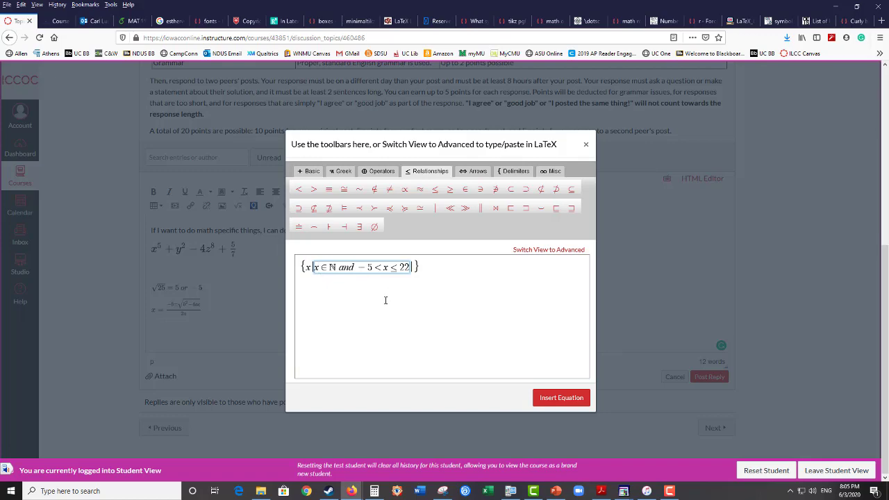
key(BackSpace)
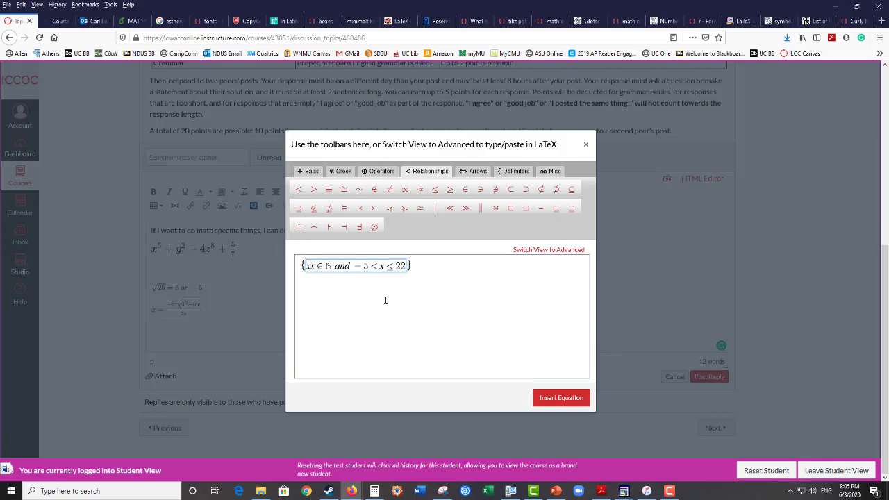
click(436, 210)
click(428, 282)
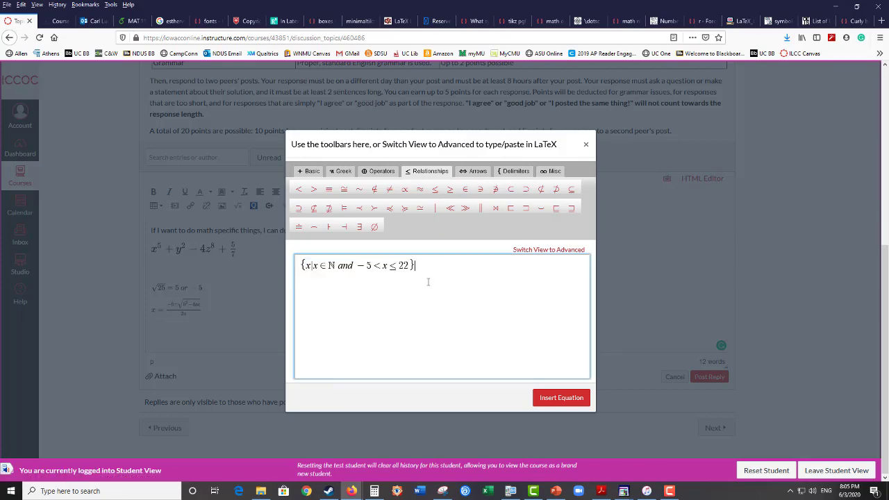
click(553, 401)
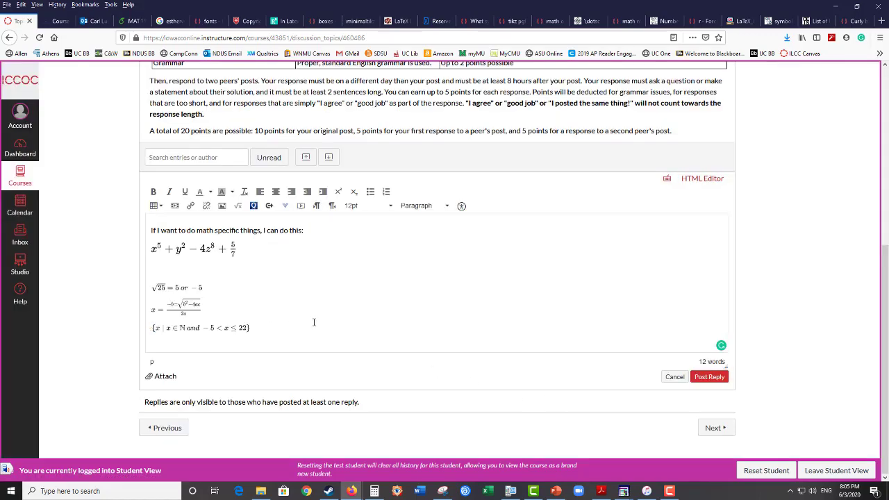
Start a new line below the set equation and open the math equation editor
key(Return)
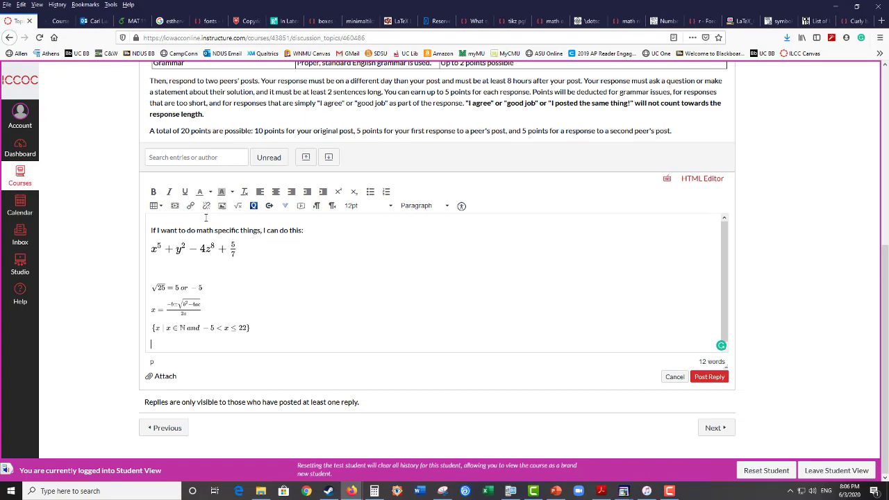
click(240, 206)
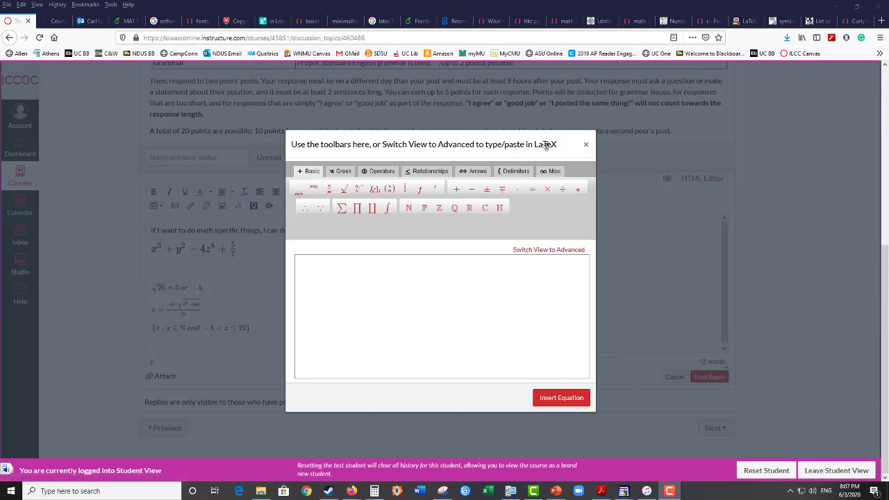
Type the fraction 2/3 as \frac{2}{3} in Advanced view, then return to Basic view
click(537, 250)
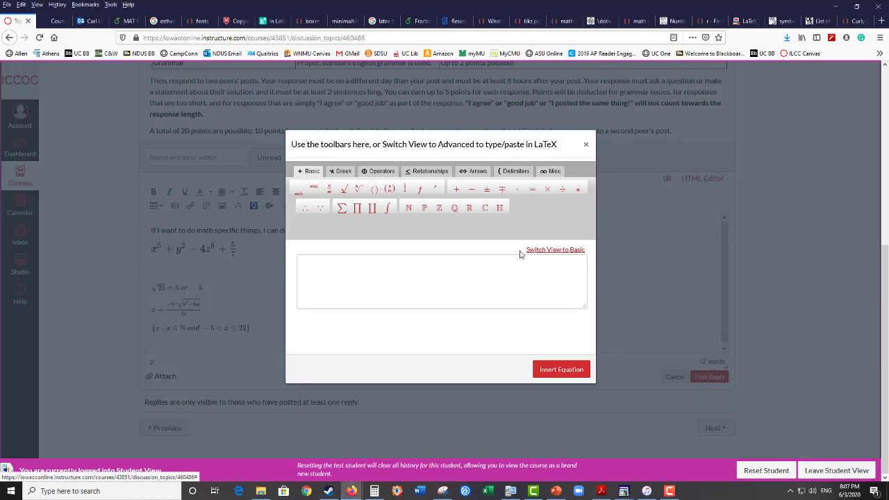
click(334, 267)
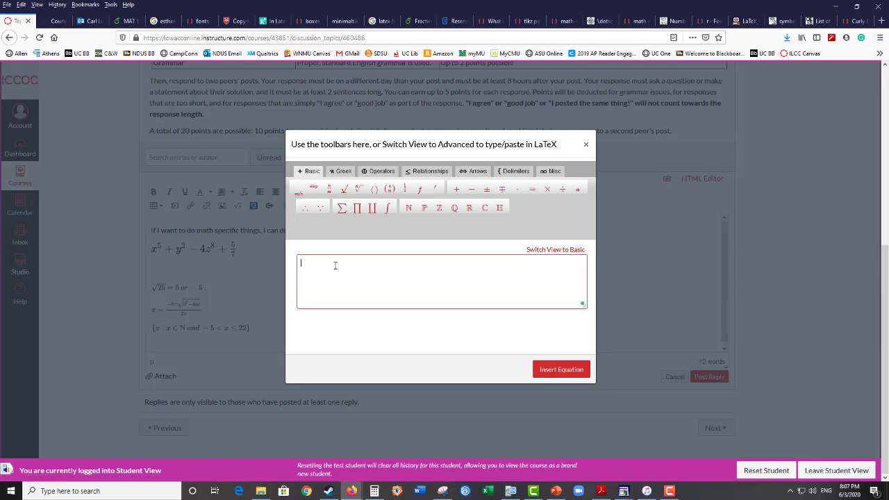
text(rac{2}{)
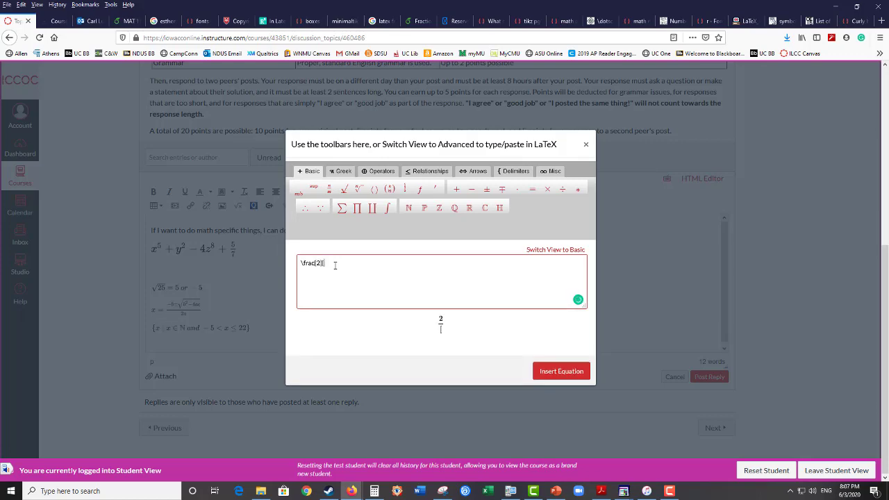
key(BackSpace)
text({3})
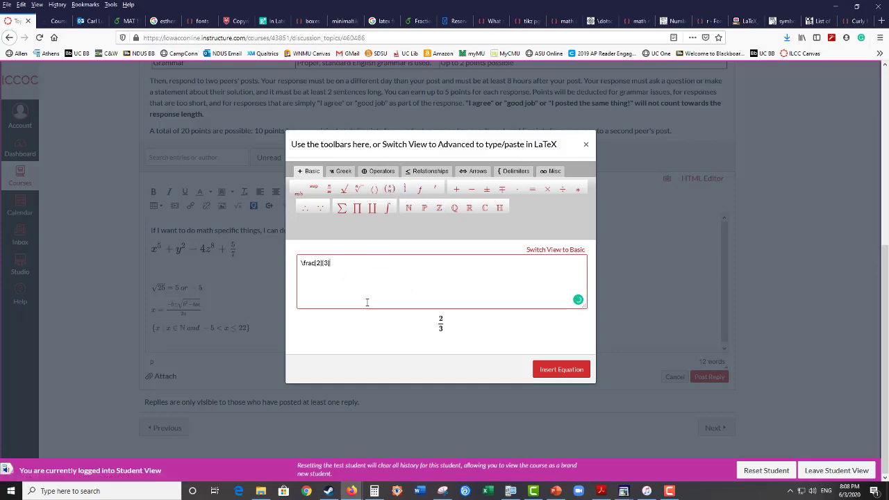
drag(330, 264, 301, 264)
click(544, 250)
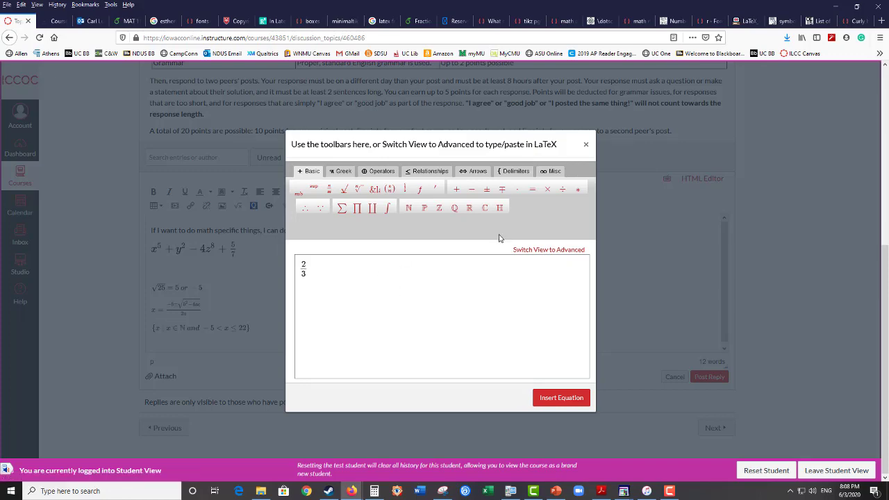
Replace the 2/3 fraction with 905 = 9 × 10²
drag(395, 266, 288, 264)
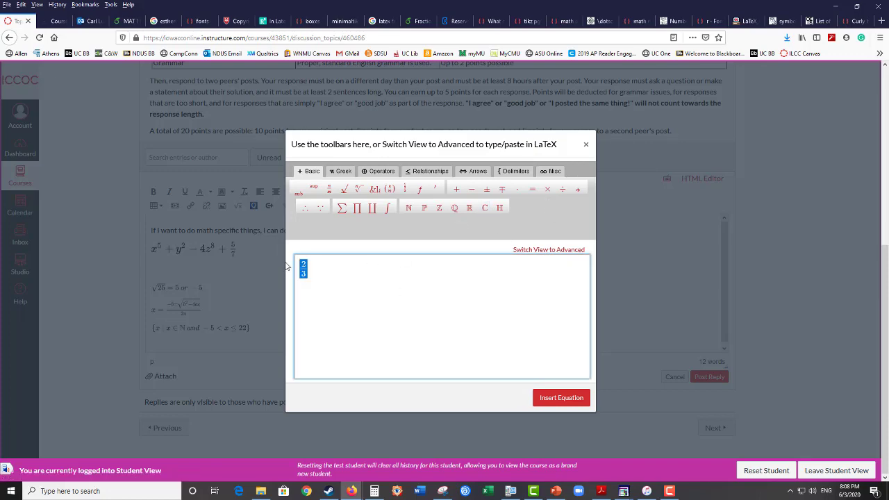
key(BackSpace)
text(905 = 9)
click(554, 194)
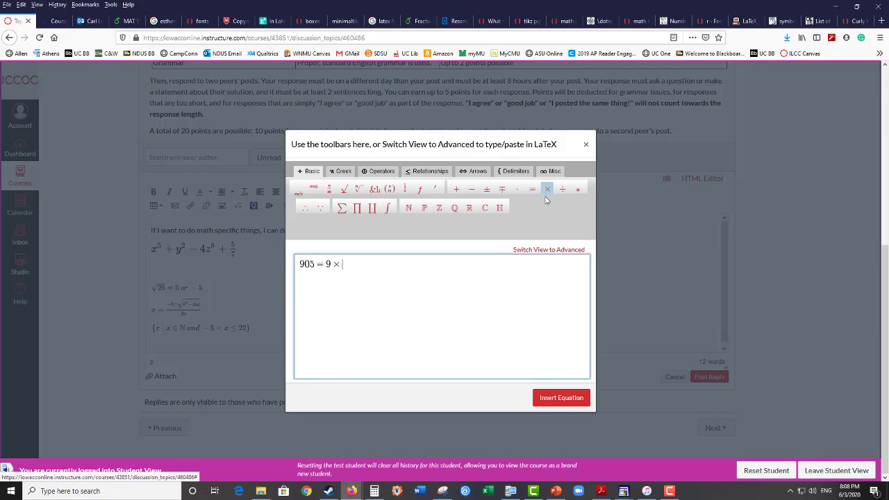
text(10)
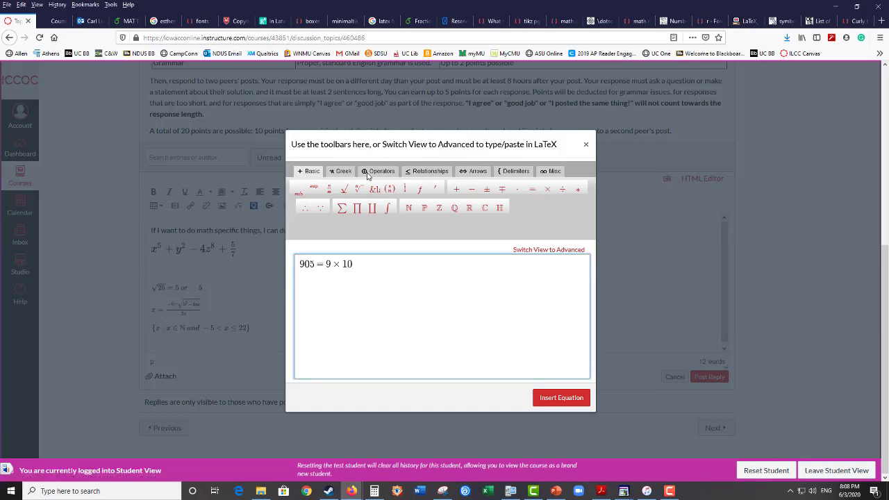
click(312, 189)
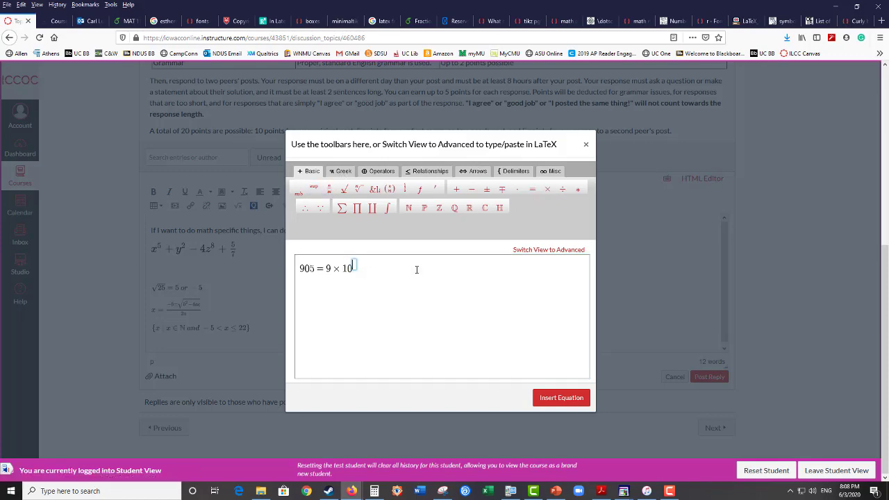
text(2 +)
Extend the expansion with + 0 × 10¹ + 5 × 10⁰
text(0)
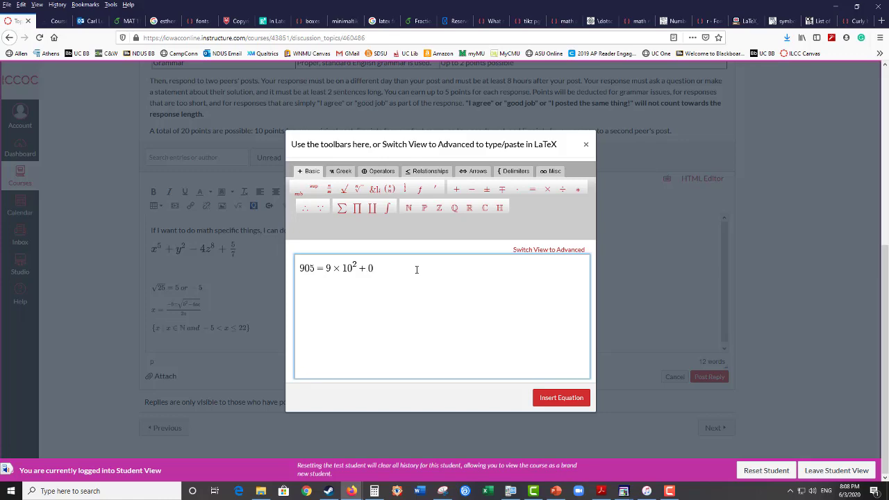
click(548, 189)
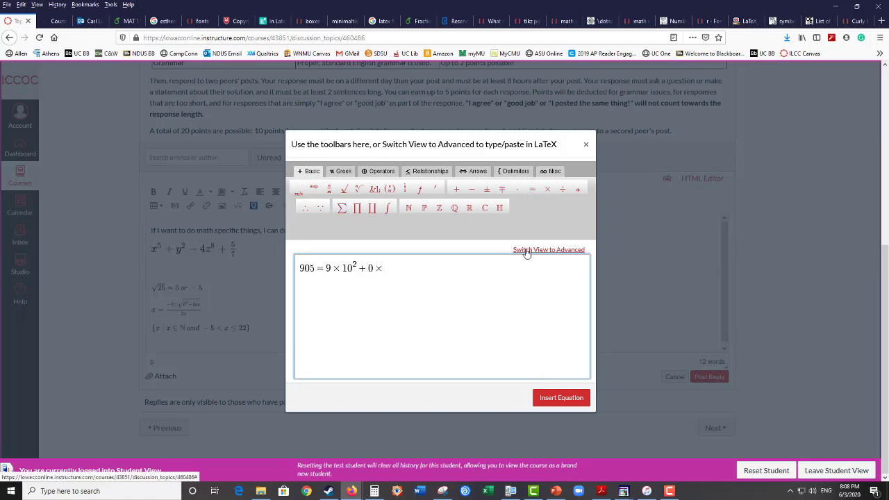
text(10)
click(314, 189)
text(10^1)
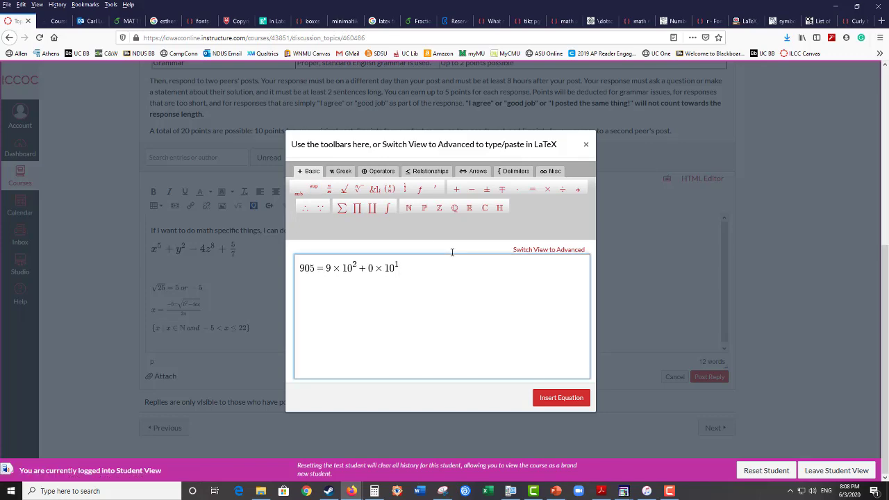
text(5)
click(548, 189)
text(10)
click(314, 188)
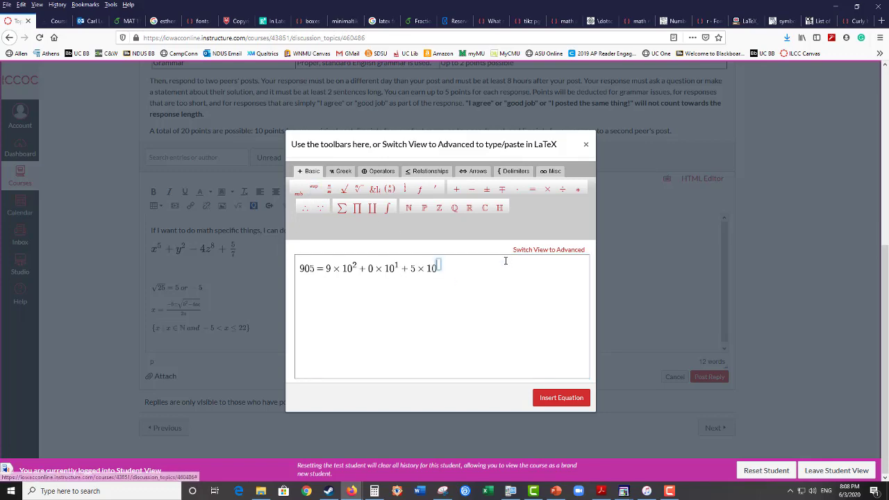
text(0)
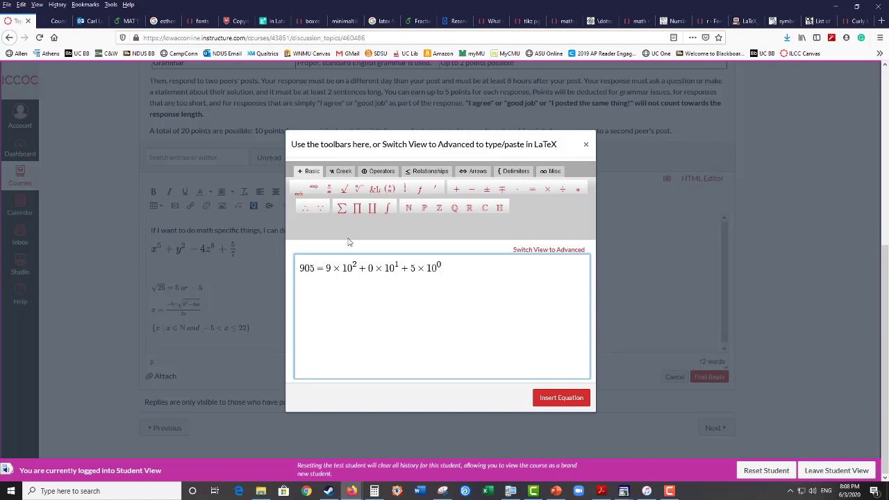
Browse the Greek, Operators, Arrows, Delimiters and Misc symbols, then append ≤ from Relationships
click(343, 172)
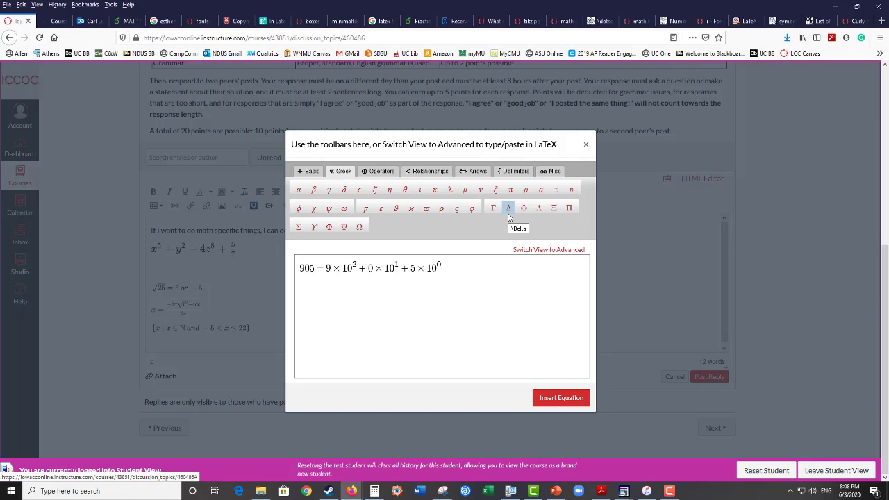
click(382, 172)
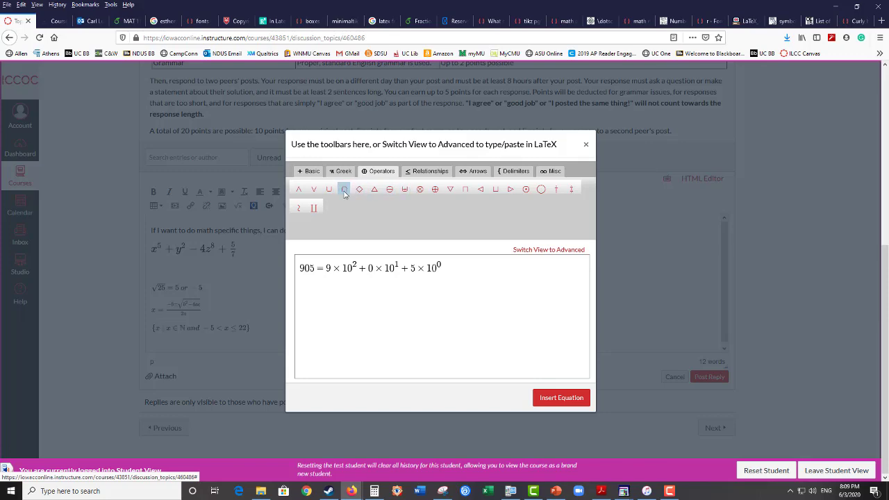
click(474, 172)
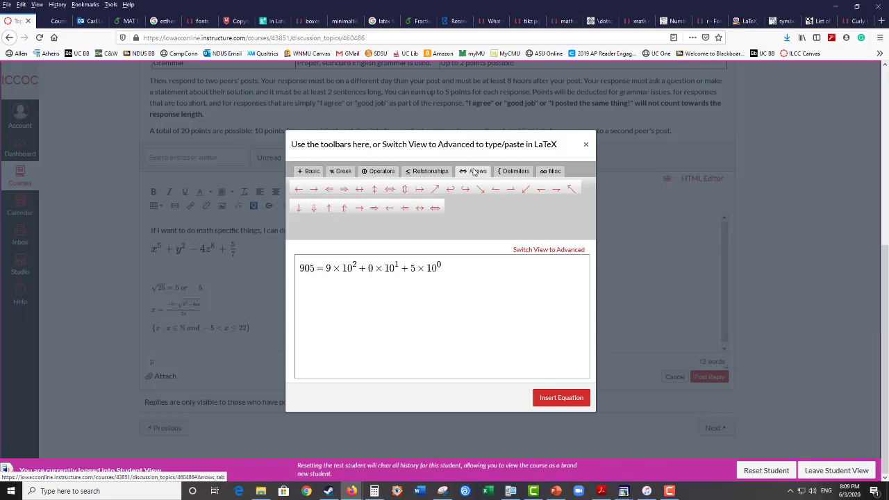
click(512, 172)
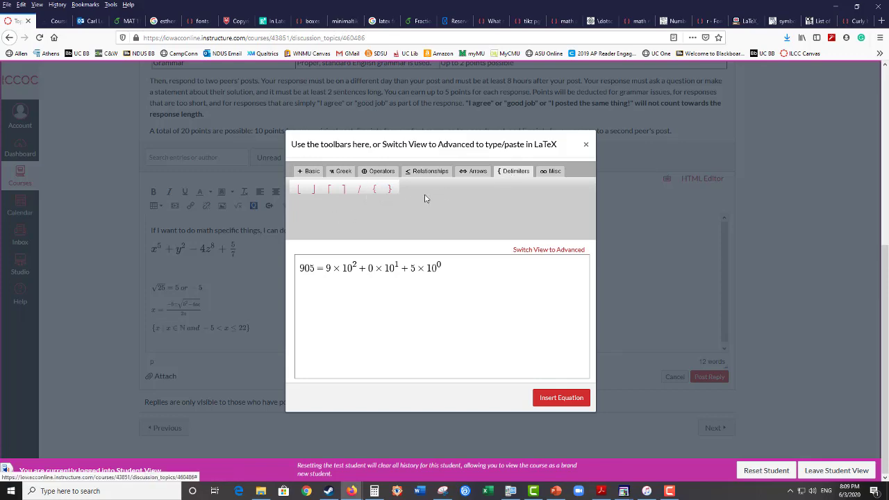
click(559, 172)
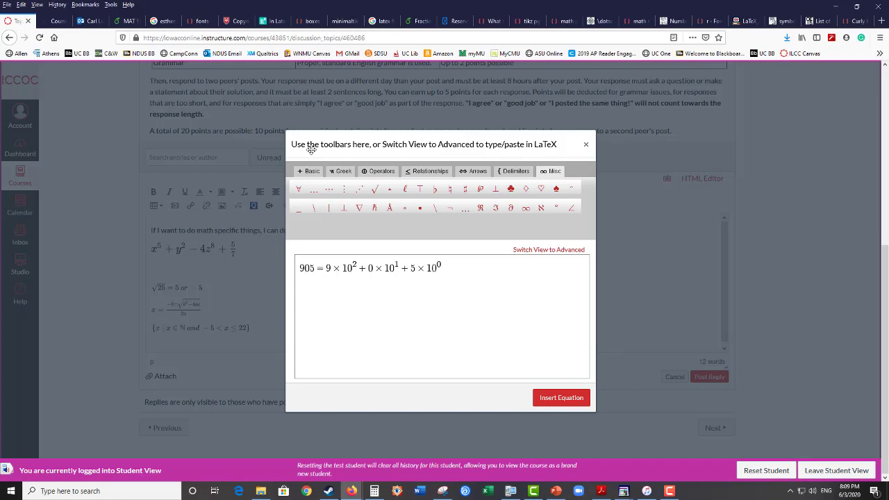
click(414, 171)
click(435, 189)
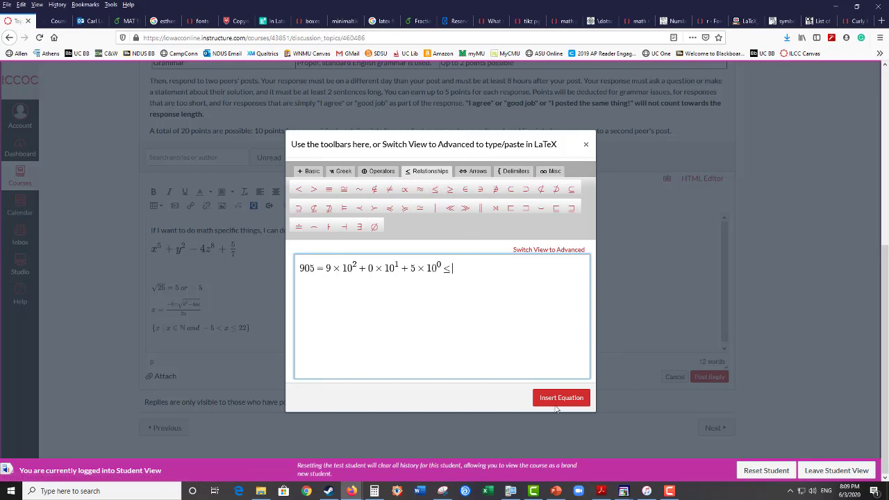
Insert the finished 905 expanded-form equation into the reply and start a new line below
click(536, 399)
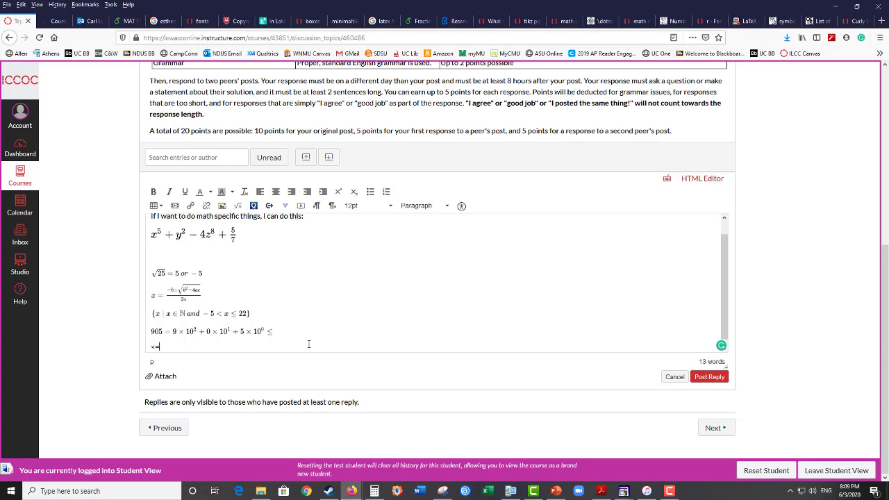
key(Return)
text(>=)
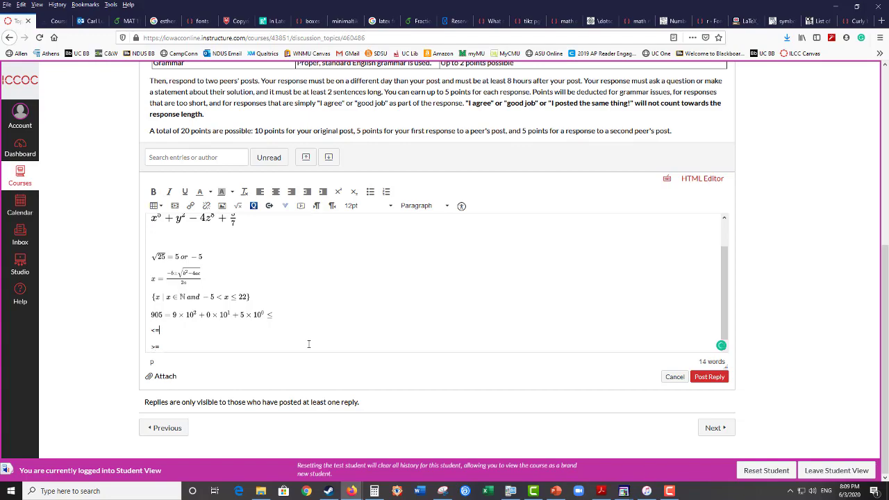
Add the lines '<= this means less than or equal to' and '>= this means greater than or equal to'
click(308, 344)
text(this means less than or e)
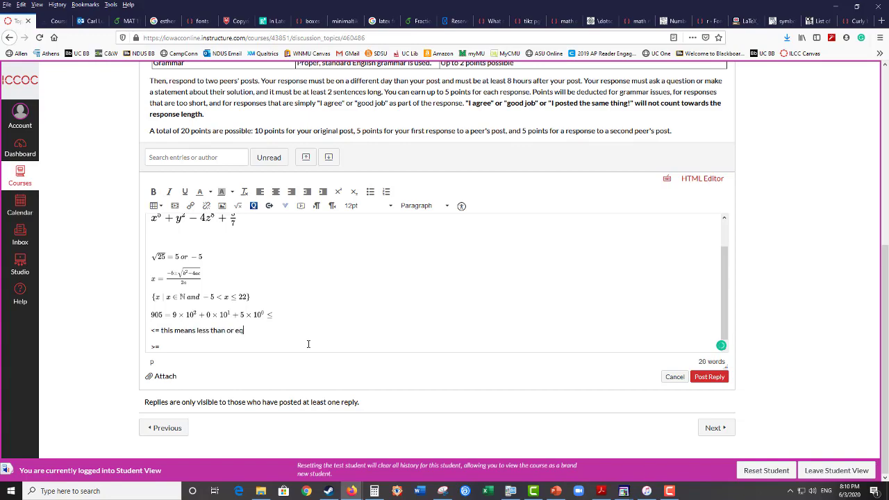
text(qual to >=)
text( this means greater)
text( than or equal)
text( to)
key(Return)
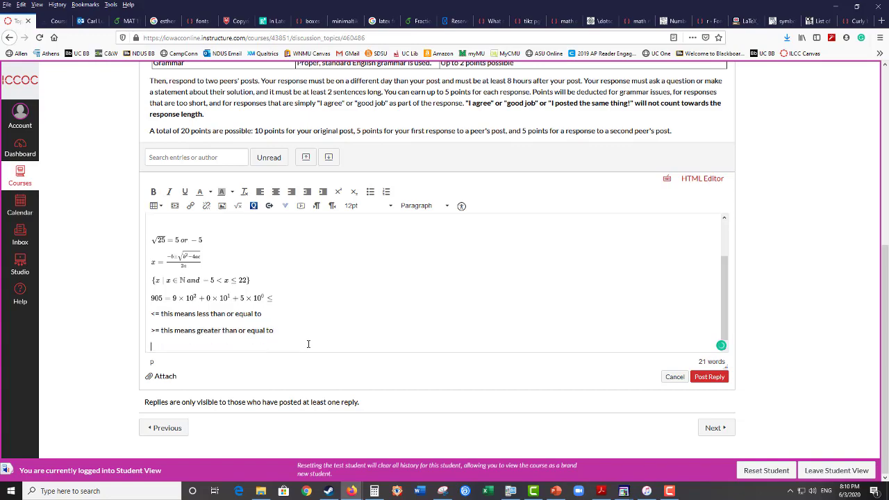